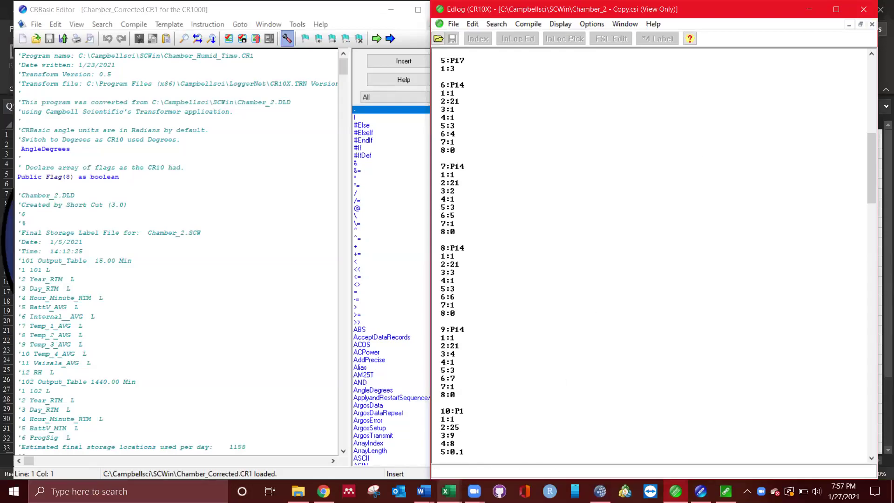
Bring up Thermocouple Calibration.xlsx and note 't-type' in R3 and '24' in R4.
mouse_move(449, 491)
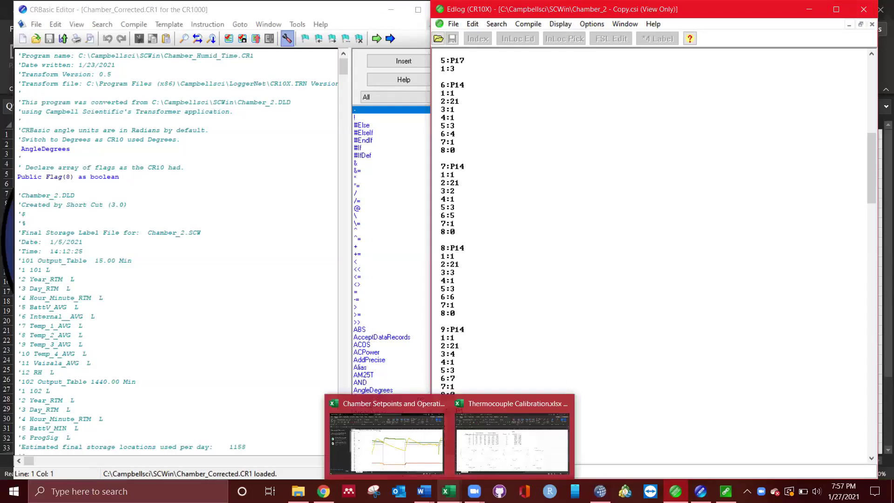
click(510, 432)
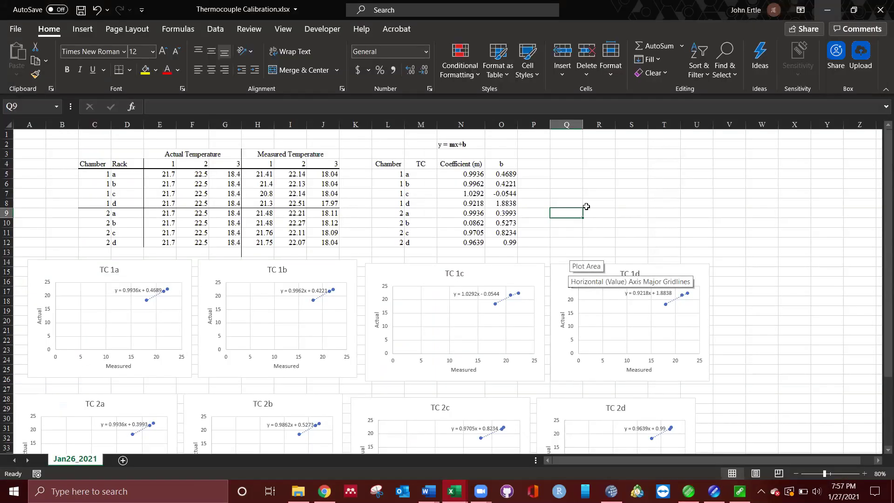
click(609, 152)
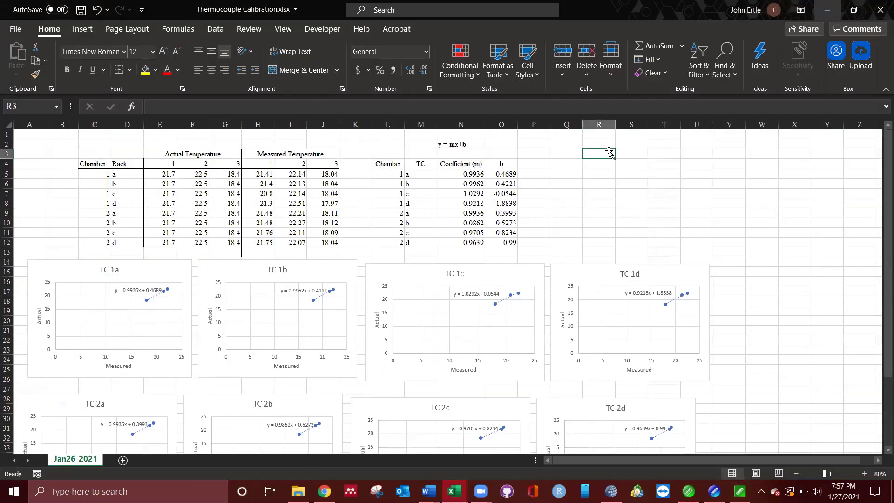
text(t-ty)
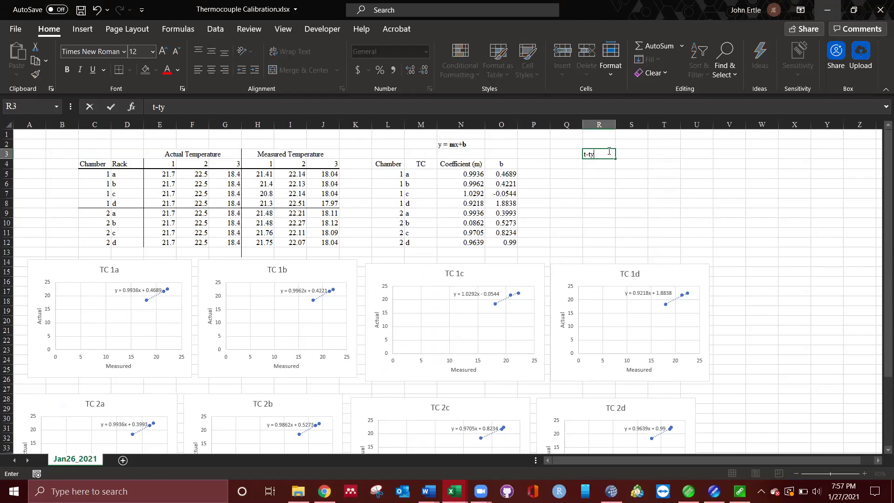
text(pe)
key(Return)
text(24)
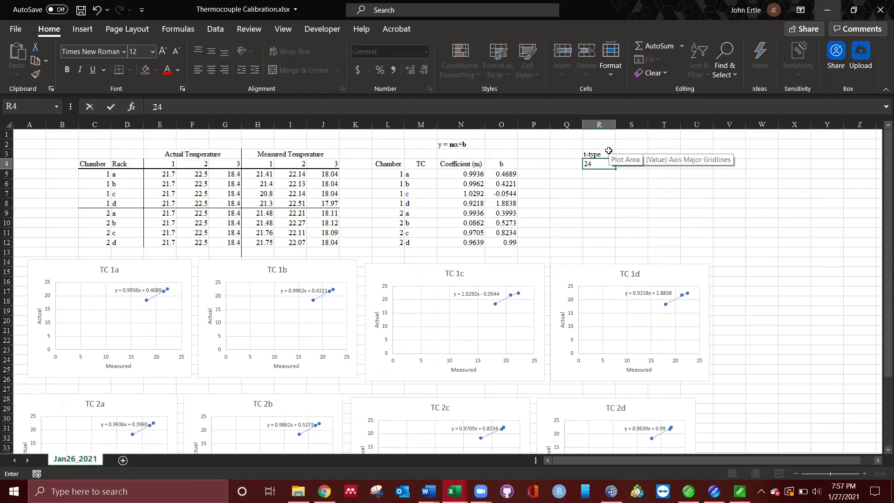
key(Return)
click(683, 172)
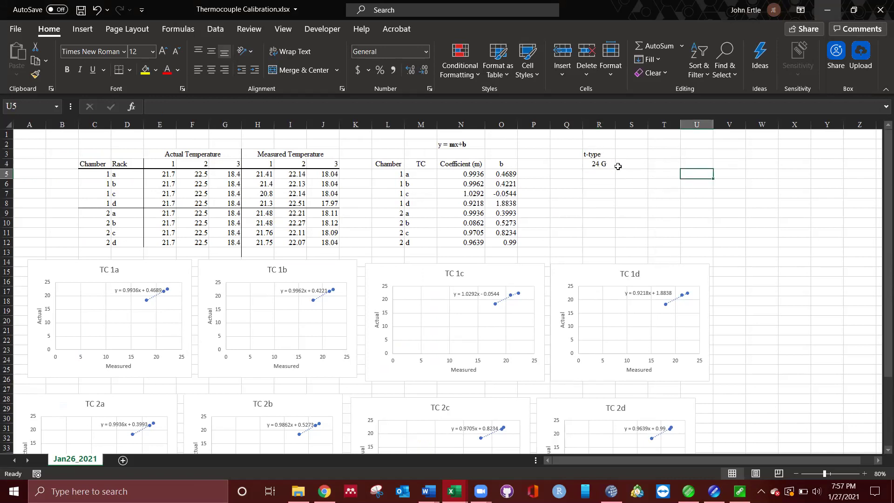
click(49, 156)
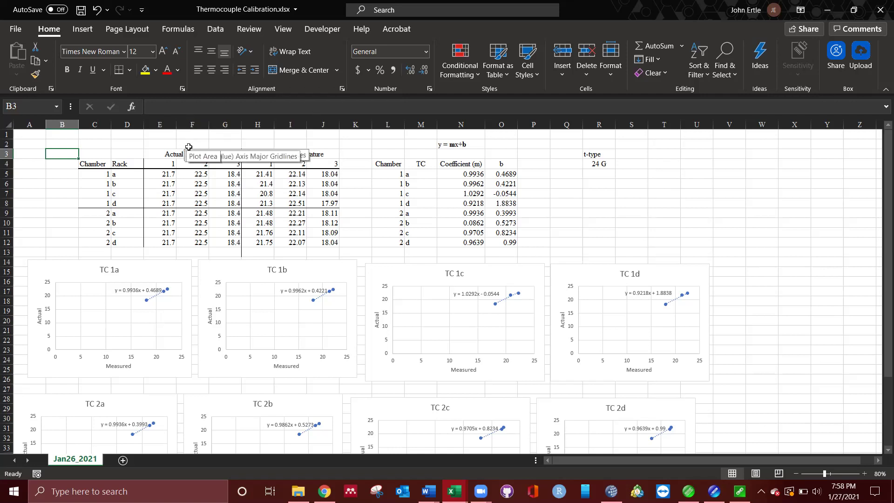
click(150, 150)
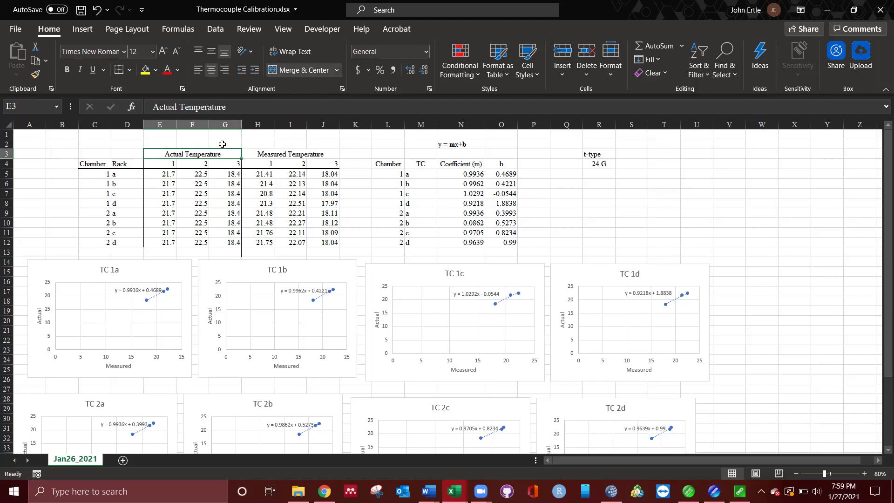
click(292, 154)
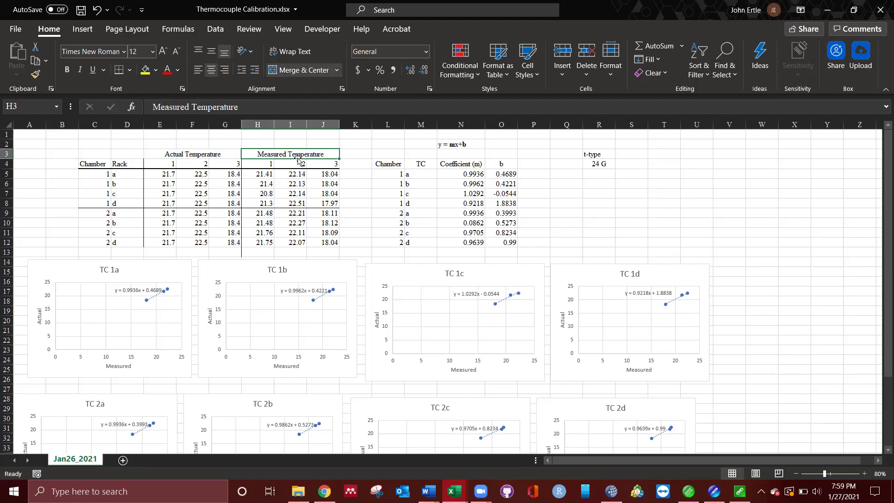
click(337, 144)
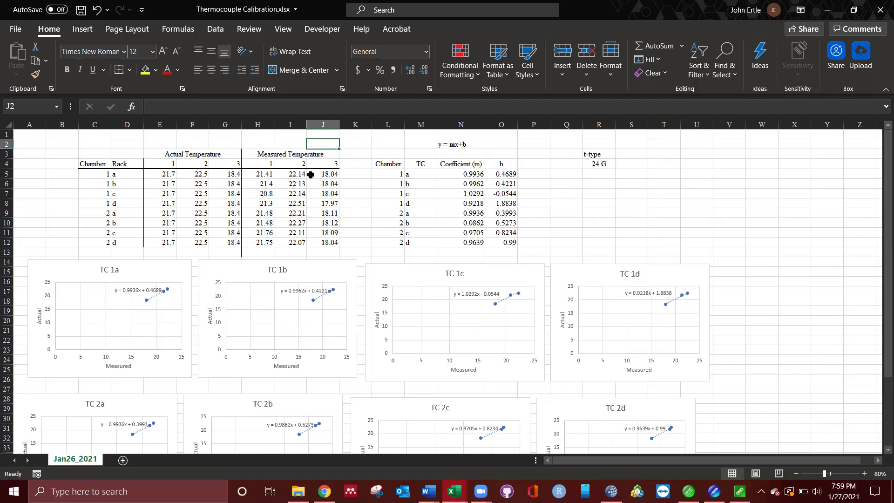
click(262, 175)
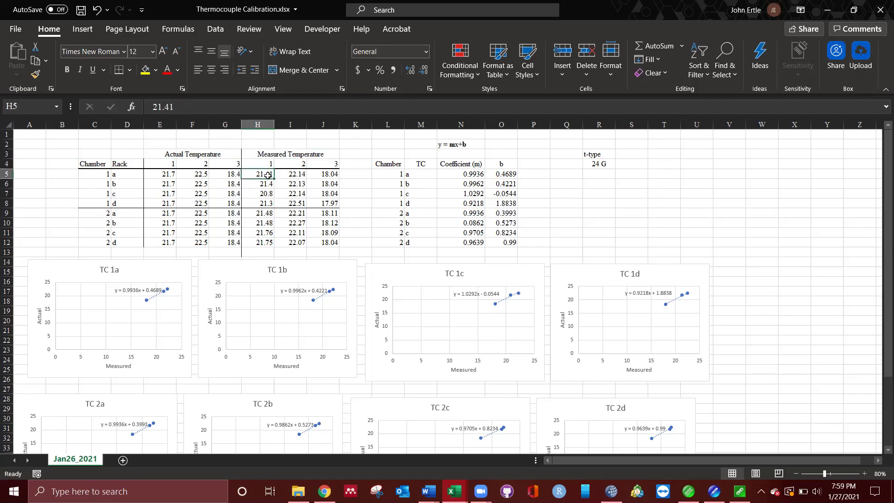
click(159, 175)
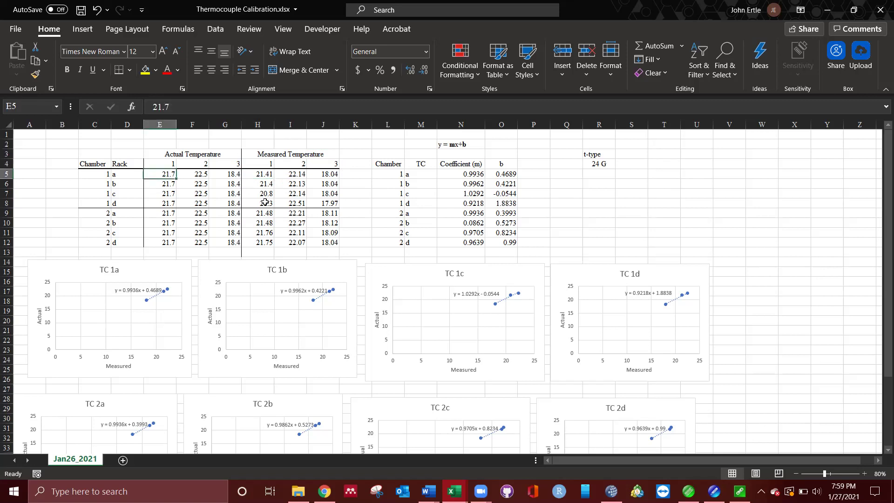
key(Right)
key(Right)
key(Right)
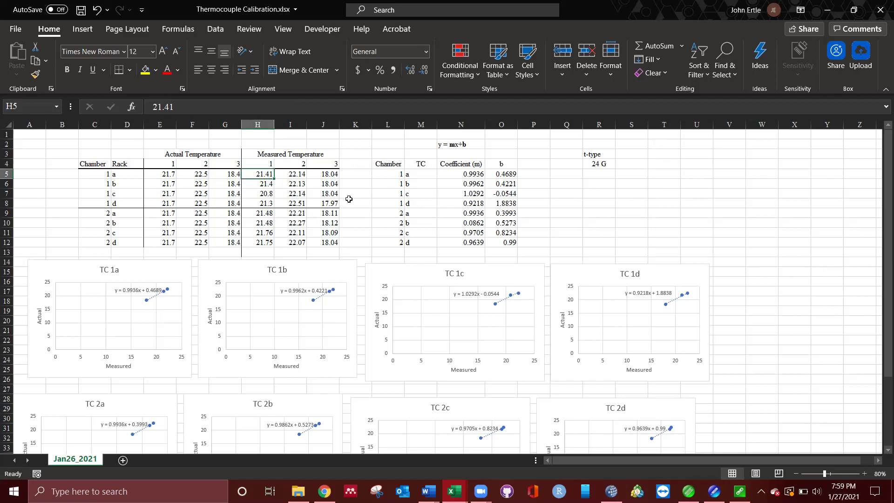
click(90, 174)
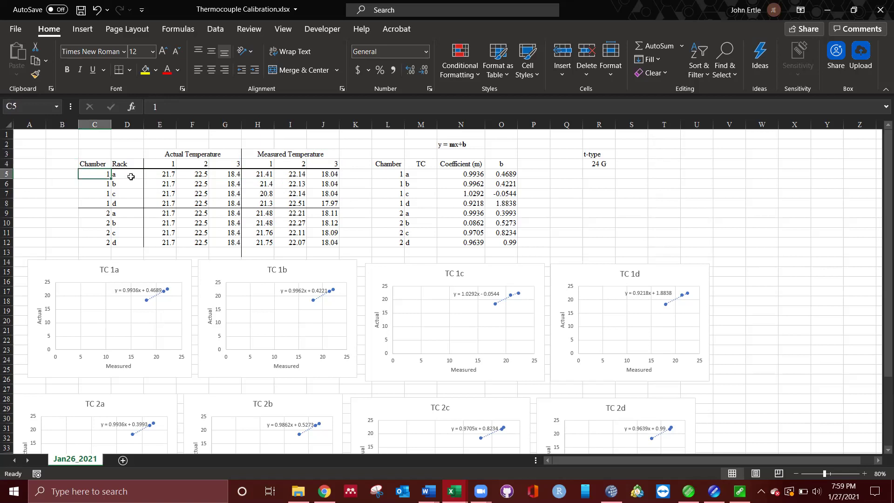
click(128, 175)
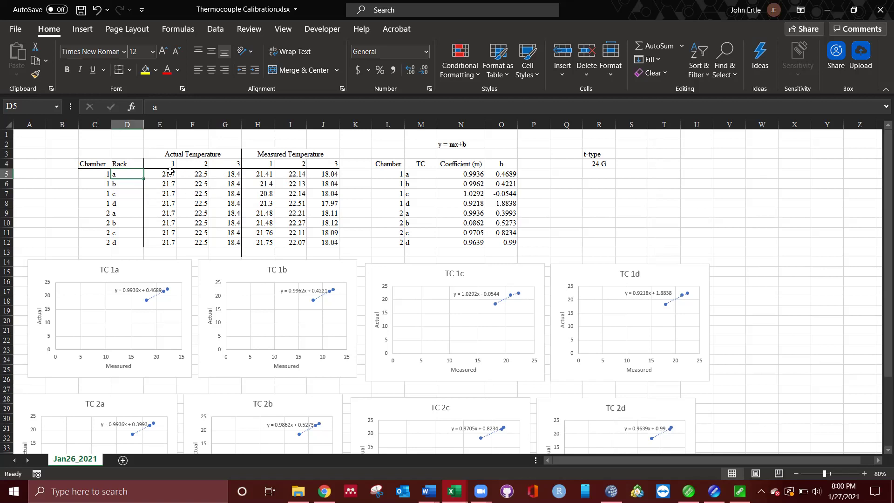
click(152, 174)
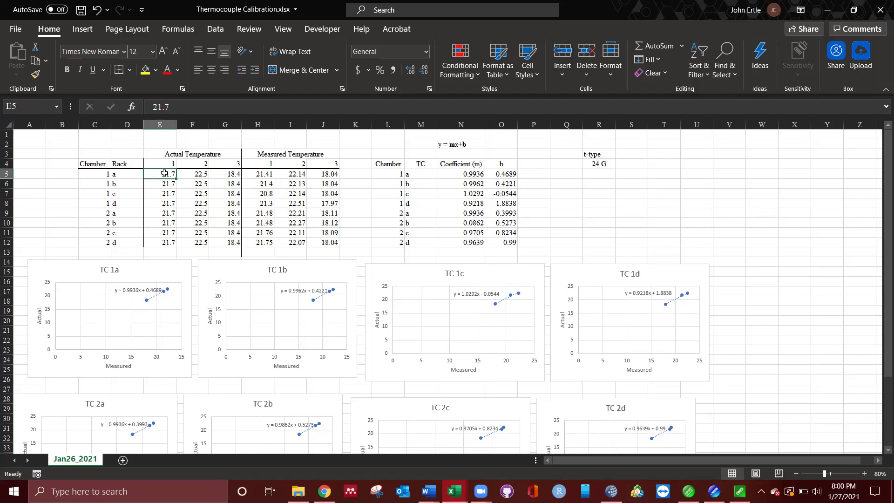
key(Right)
key(Right)
key(Right)
key(Right)
key(Right)
key(Left)
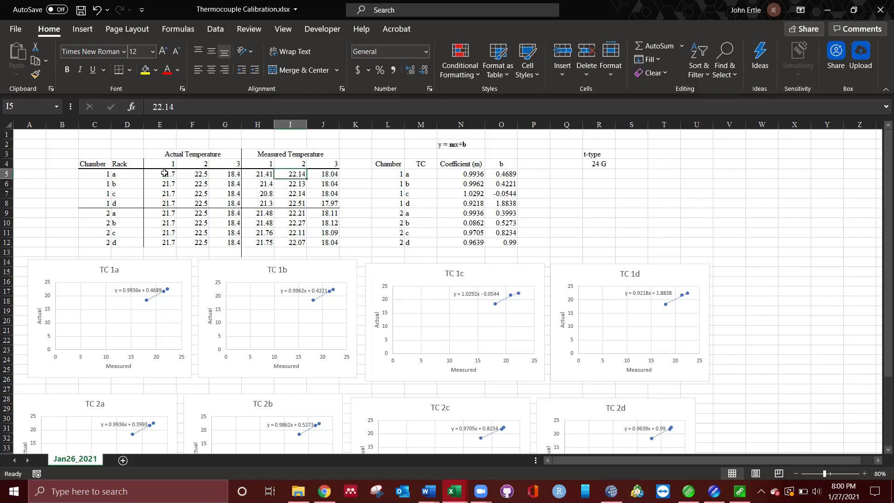
key(Left)
key(Right)
key(Right)
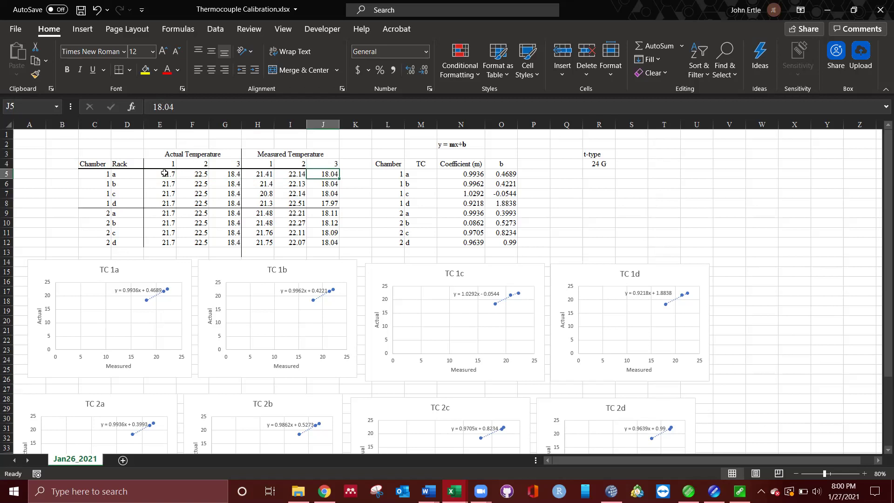
key(Left)
key(Left)
key(Left)
key(Left)
key(Left)
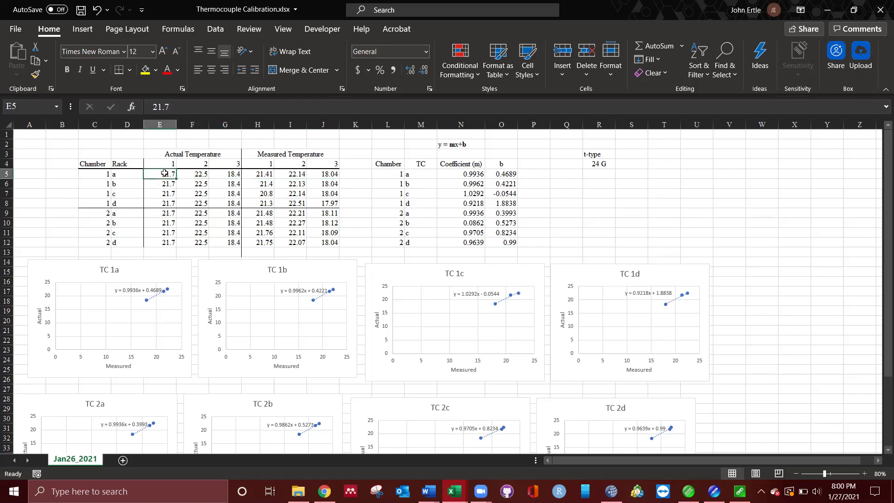
key(Down)
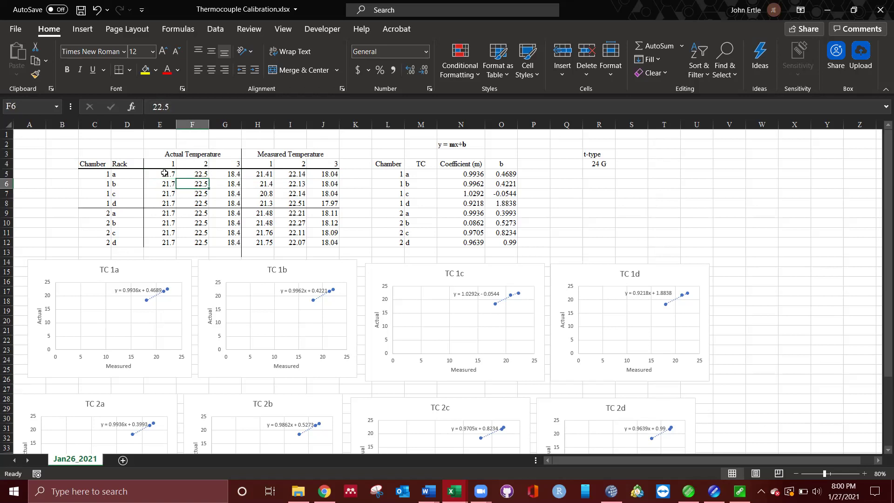
key(Right)
key(Right)
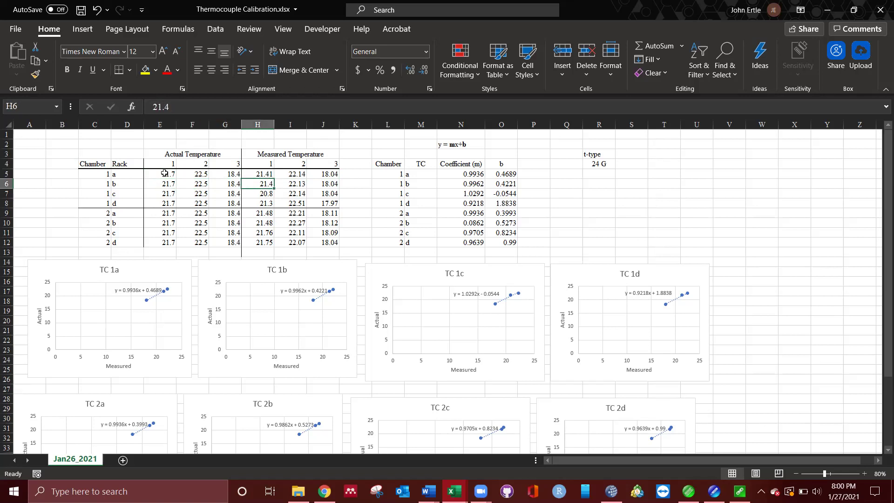
key(Up)
click(140, 278)
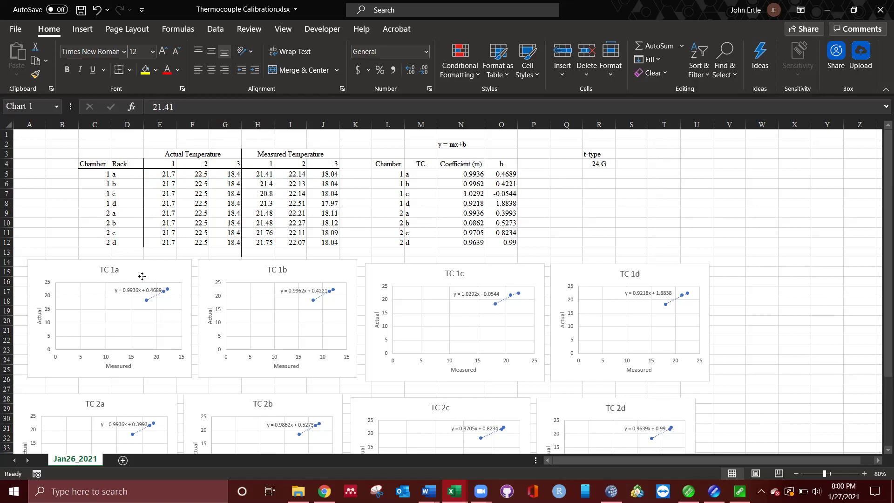
click(119, 326)
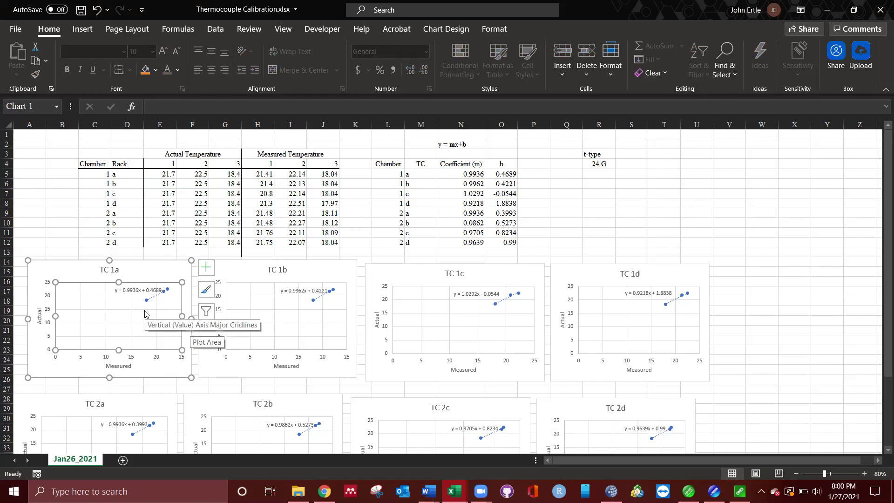
click(167, 274)
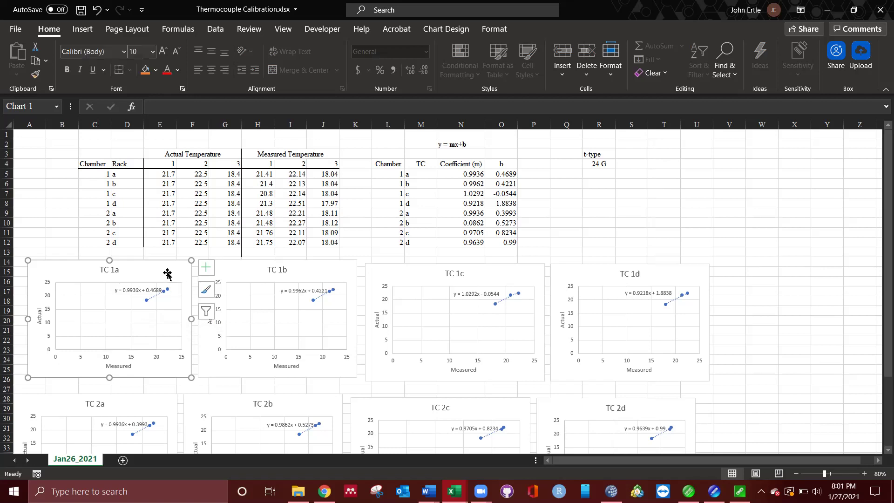
click(142, 292)
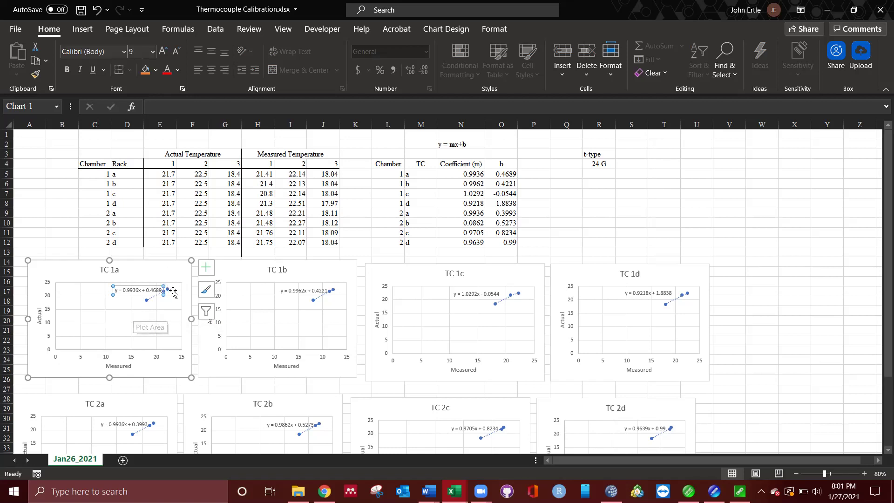
click(479, 178)
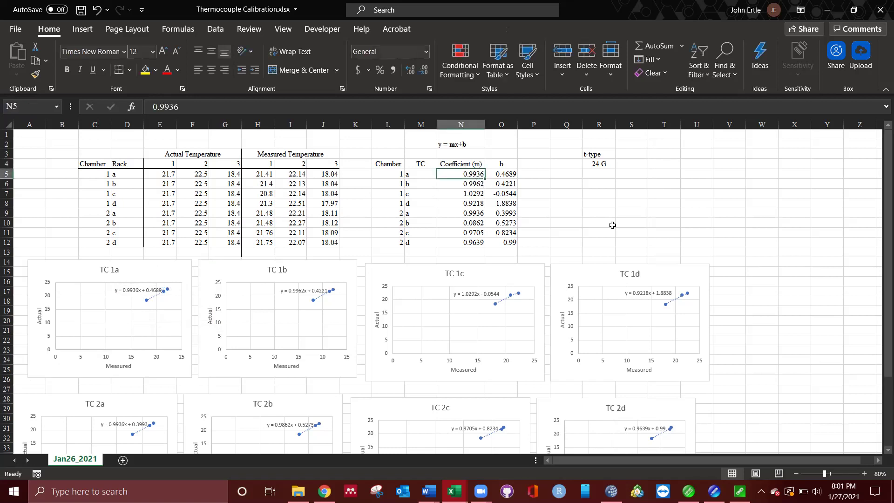
Clear the t-type and 24 G notes from R3 and R4.
key(Right)
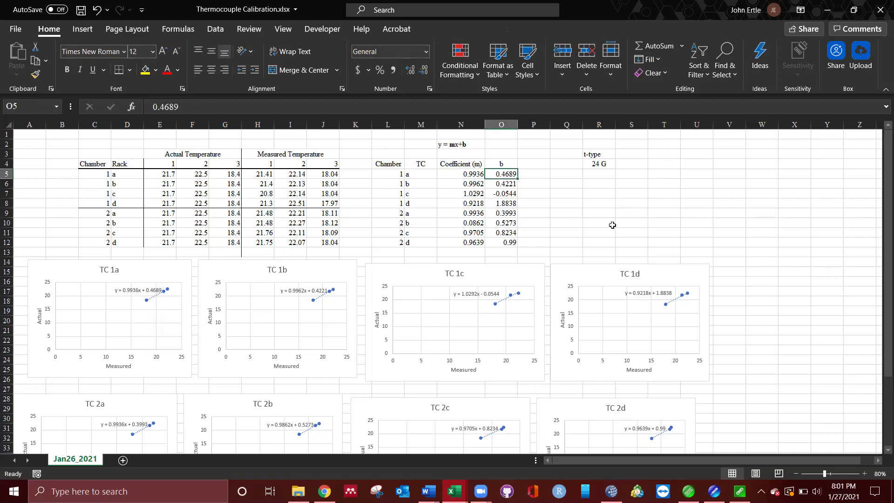
click(596, 154)
key(Delete)
key(Down)
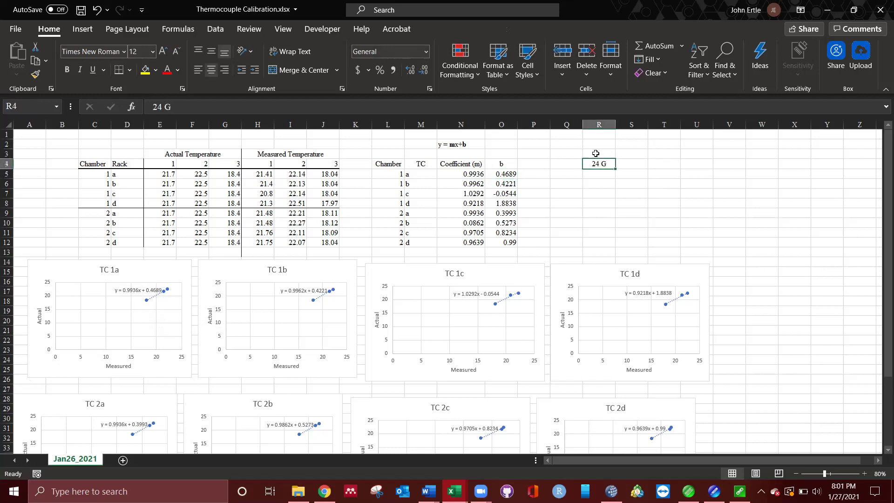
key(Delete)
key(Down)
key(Up)
key(Down)
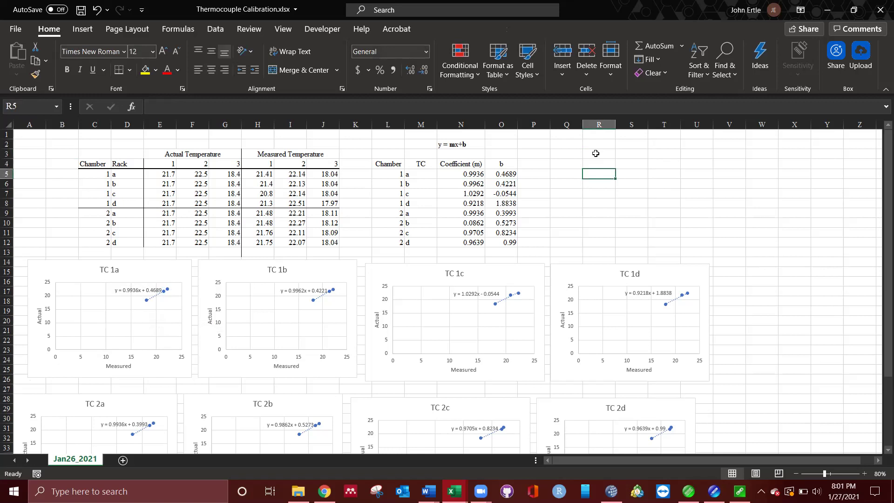
Enter =ROUND(N5,2) in R5 to round the 1a coefficient to 0.99.
text(=roun)
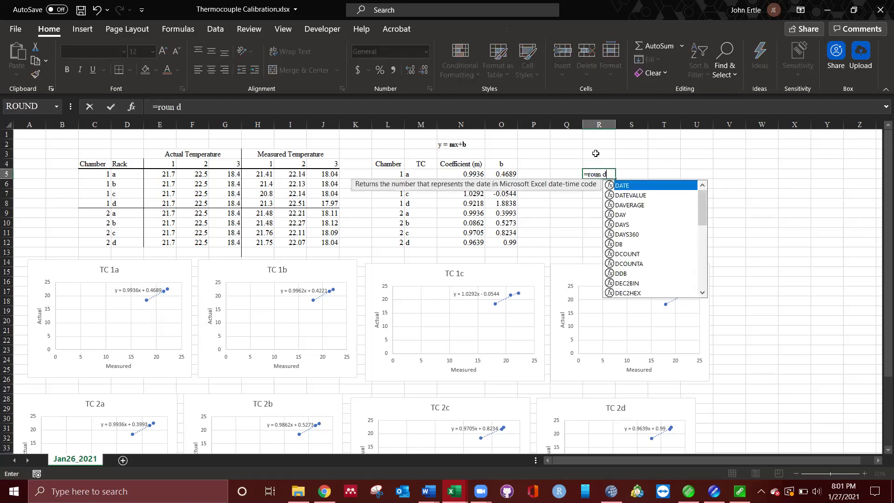
text(d()
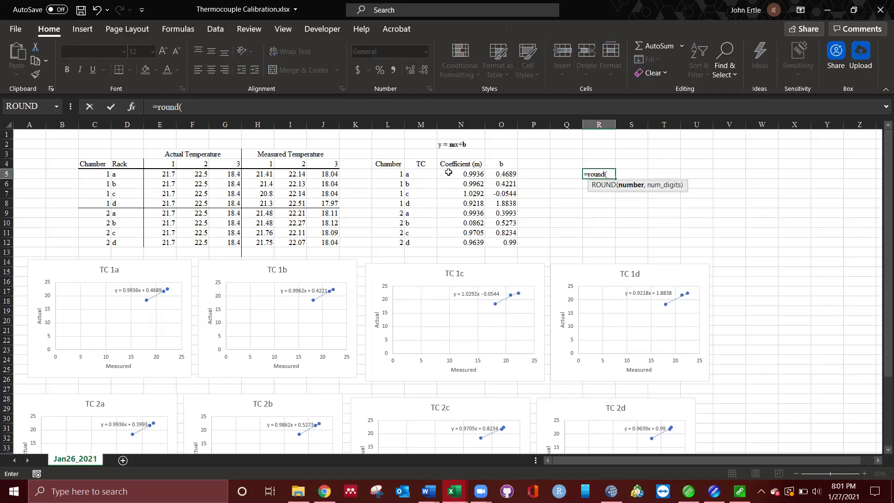
click(449, 173)
key(Return)
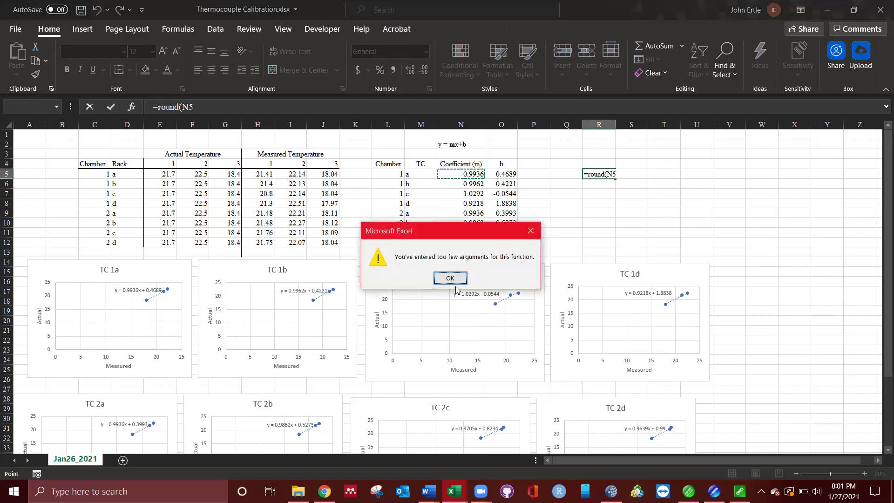
click(450, 278)
key(BackSpace)
key(BackSpace)
text(,)
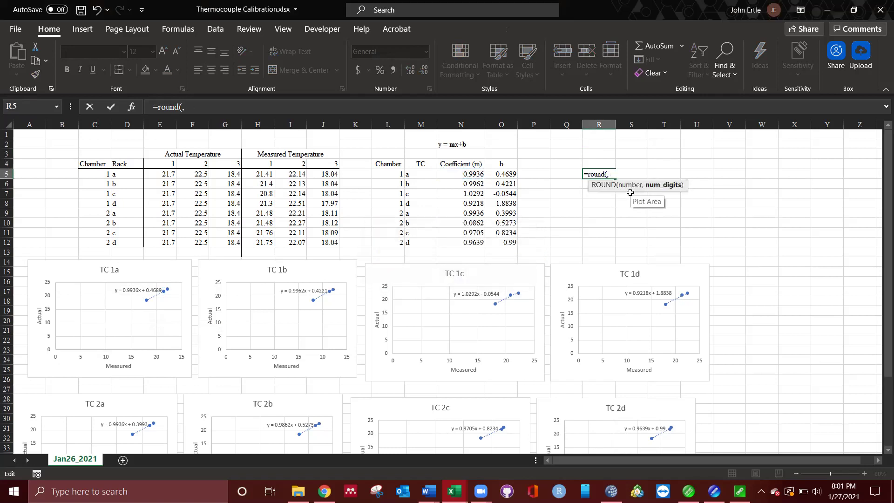
key(BackSpace)
click(478, 175)
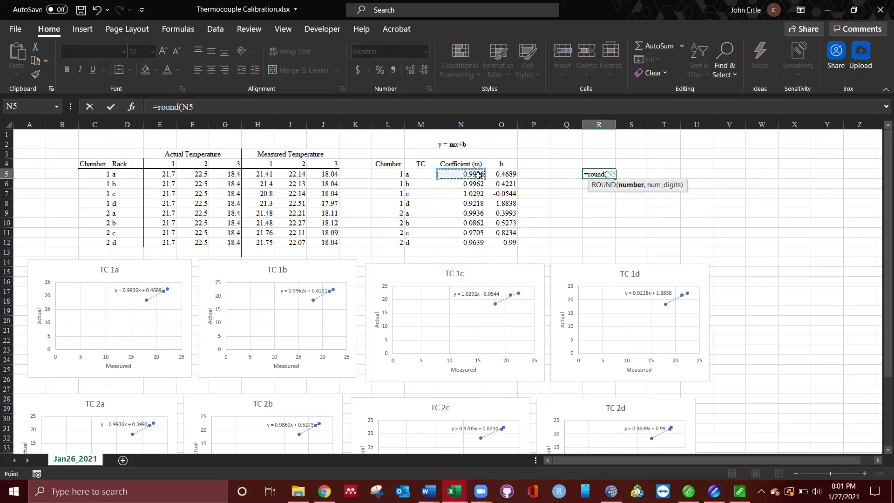
text(,2))
key(Return)
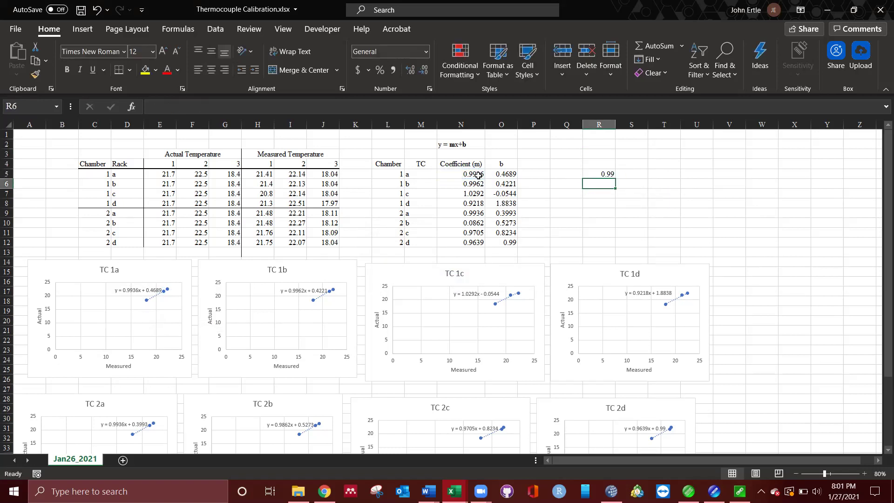
Copy the R5 rounding formula into S5 to get the rounded offset 0.47.
key(Right)
key(Up)
key(Left)
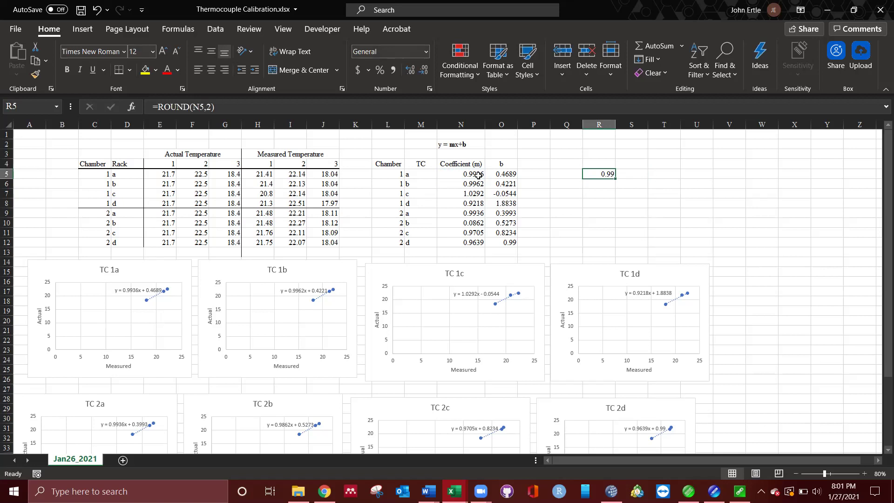
key(ctrl+c)
key(Right)
key(ctrl+v)
Fill the ROUND formulas down through row 12 and paste the Chamber labels beside them.
drag(581, 174, 633, 243)
drag(399, 242, 400, 166)
key(ctrl+c)
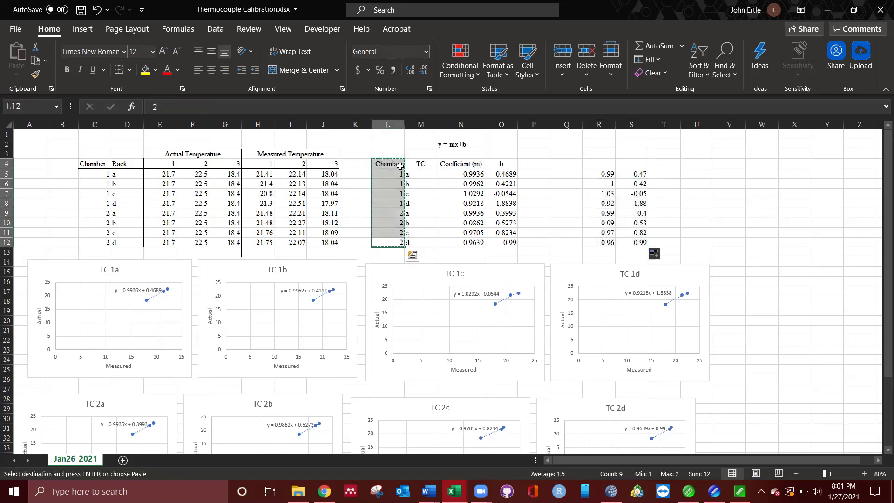
click(547, 175)
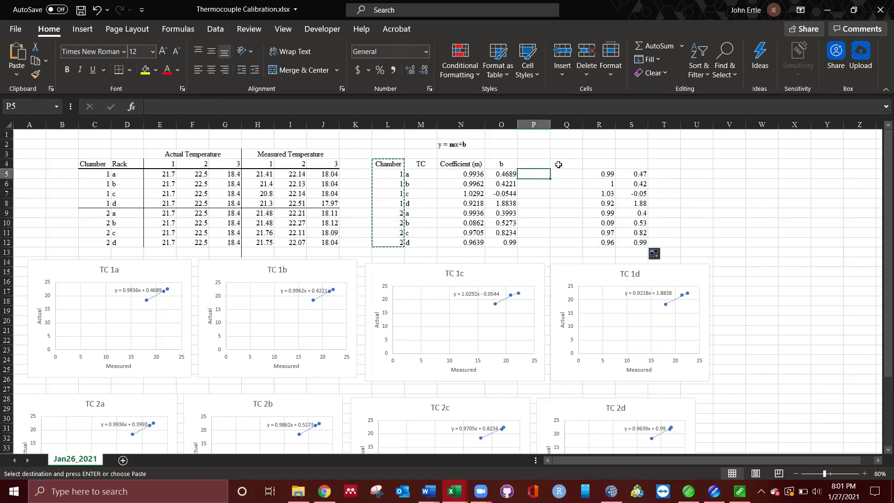
key(ctrl+v)
click(535, 124)
right_click(541, 125)
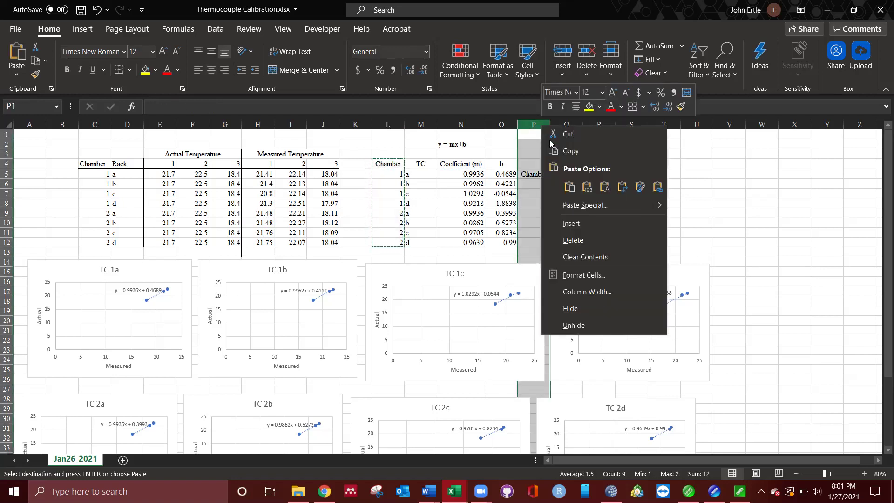
click(571, 223)
Copy the TC labels and the Coefficient (m) and b headings next to the rounded values.
drag(420, 164, 413, 270)
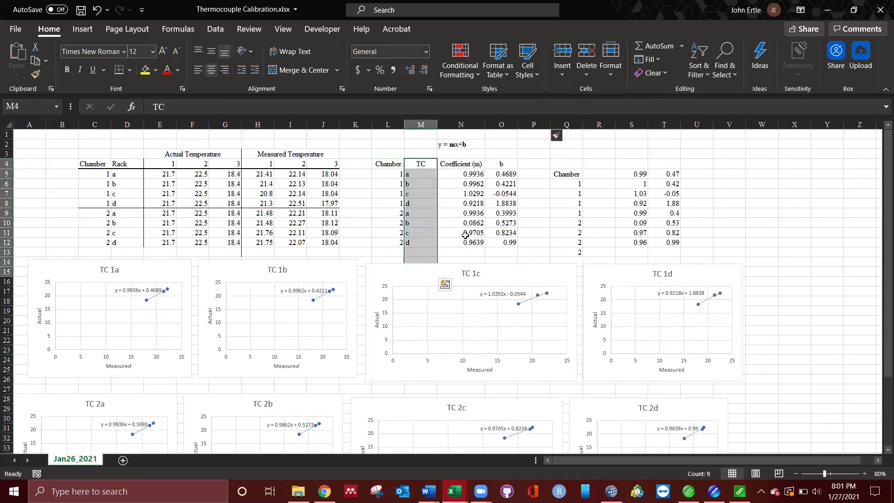
key(ctrl+c)
click(598, 174)
key(ctrl+v)
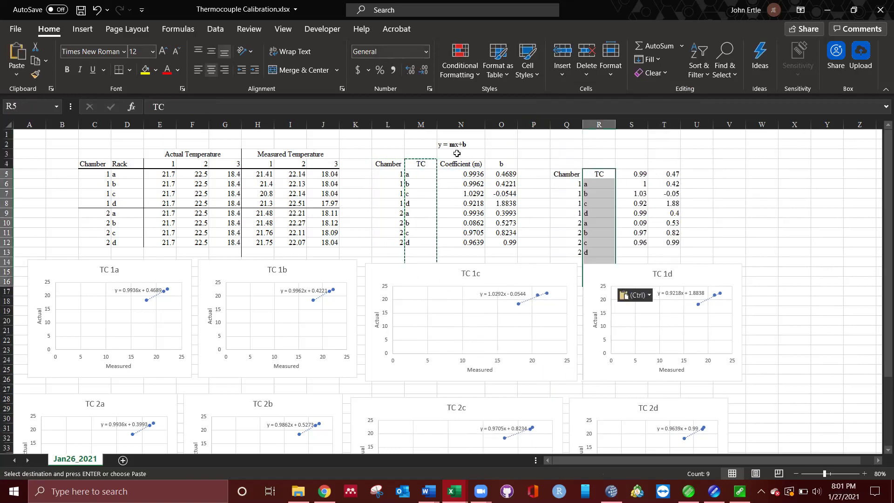
click(458, 163)
drag(458, 162, 500, 163)
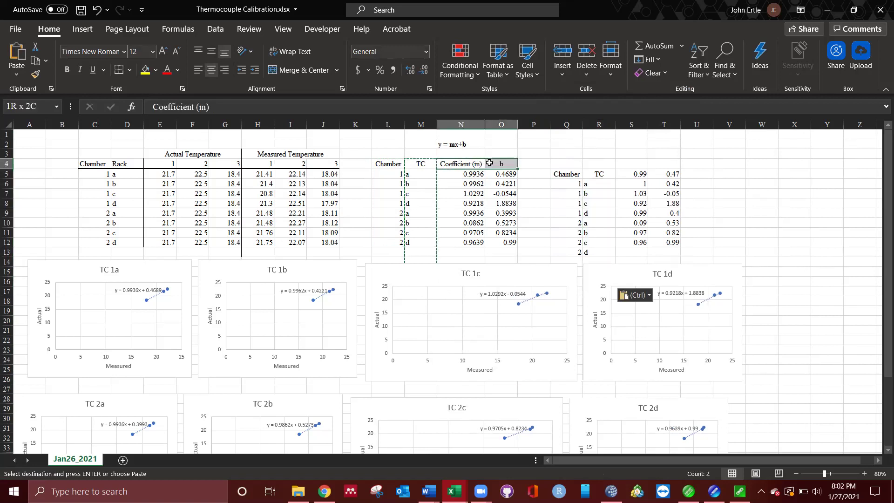
key(ctrl+c)
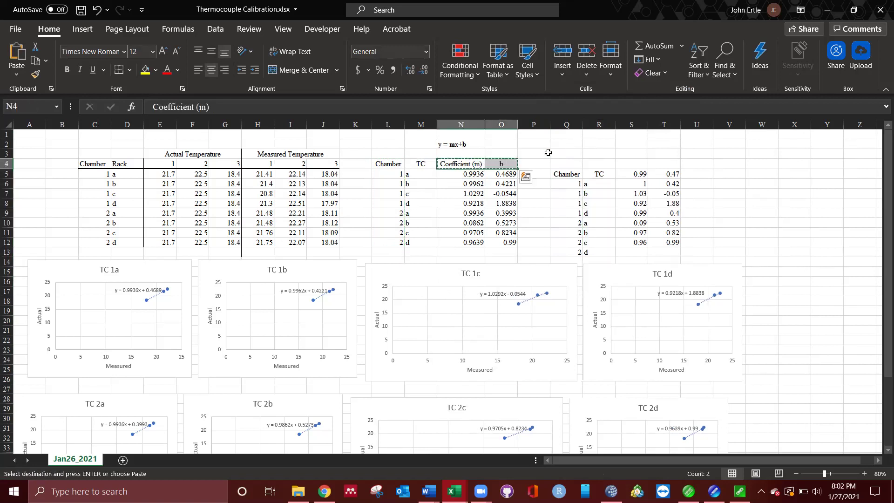
click(629, 164)
key(ctrl+v)
Shift the pasted Chamber and TC labels up one row to line up with the headings.
drag(644, 164, 670, 244)
click(565, 175)
drag(566, 175, 599, 255)
drag(605, 173, 605, 164)
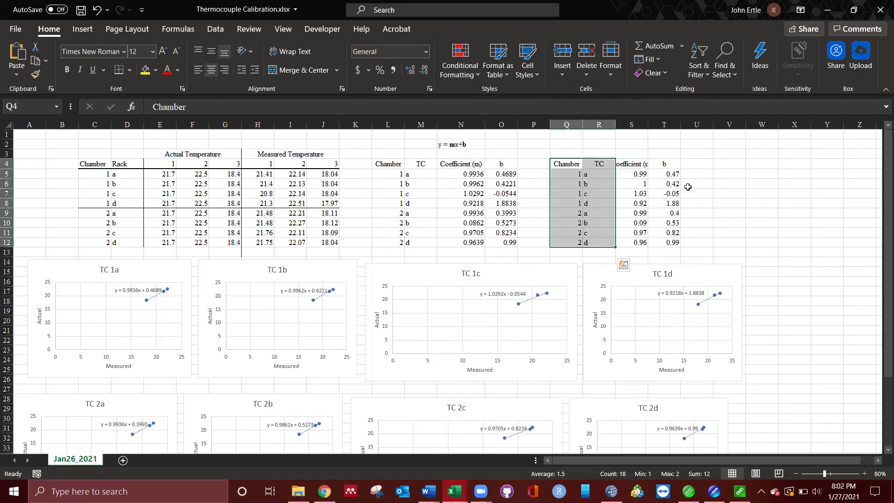
click(762, 213)
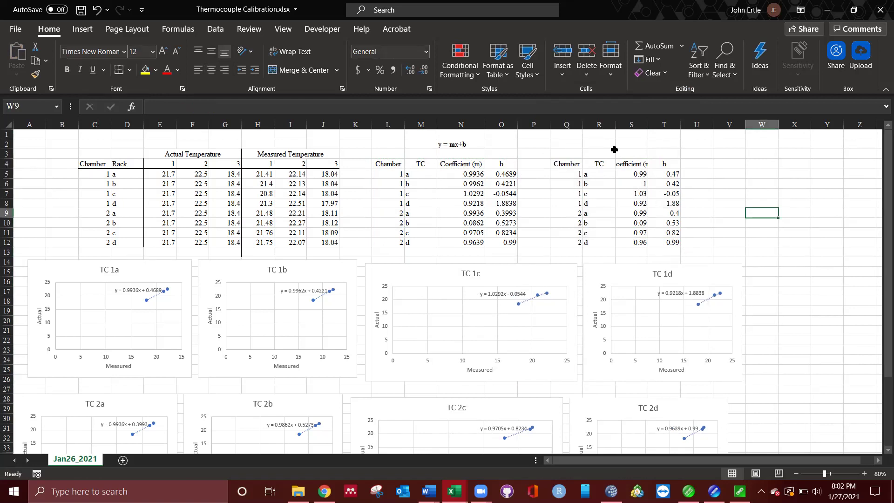
Merge the two cells above the headings and title them 'Rounded (2)'.
drag(623, 155, 652, 157)
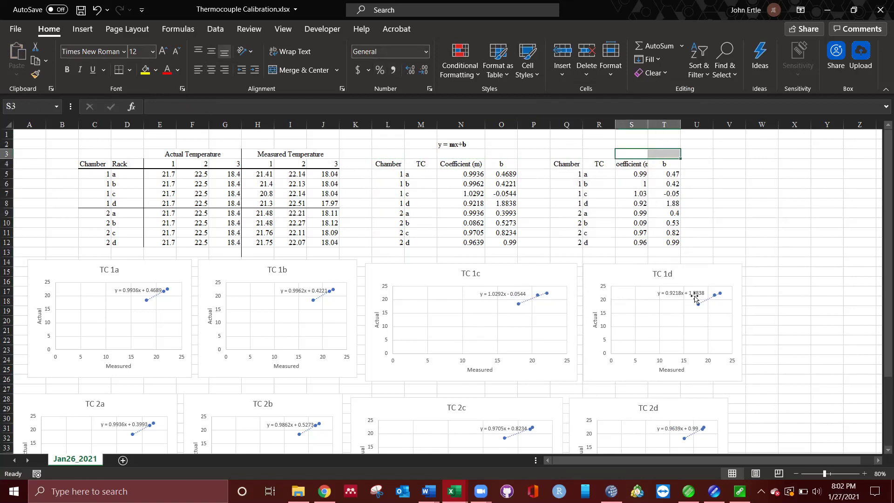
click(282, 71)
text(Round)
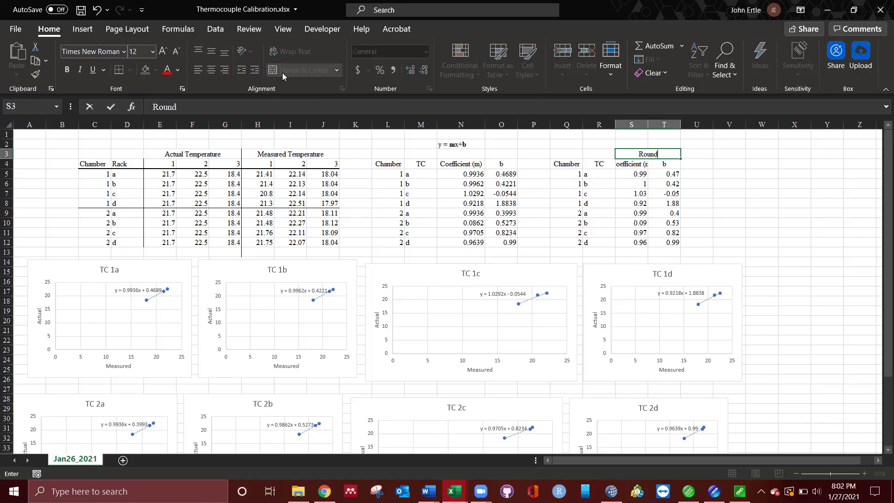
text(ed (2))
key(Return)
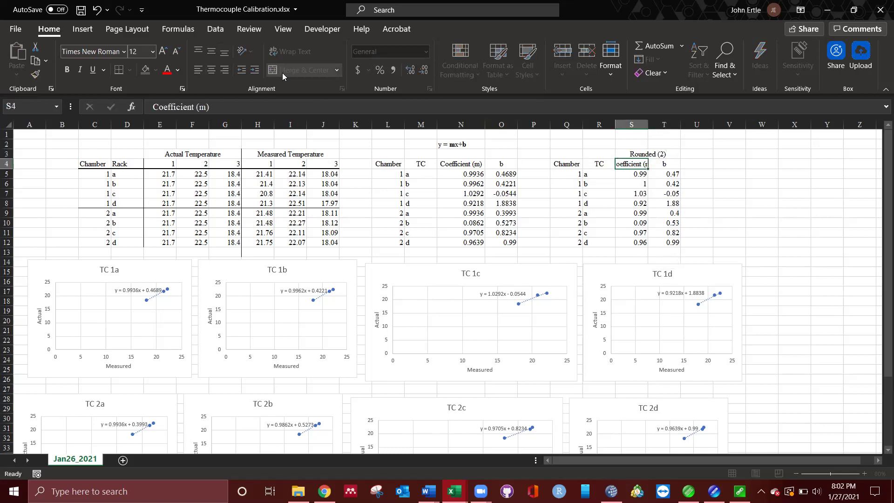
key(Right)
key(Right)
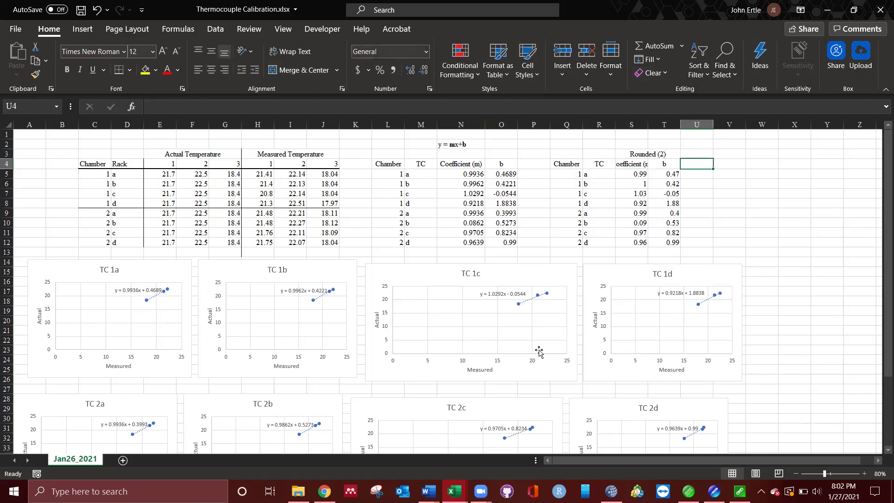
Check the X and Y ranges of the TC 2d chart's Actual data series.
scroll(662, 291, down, 2)
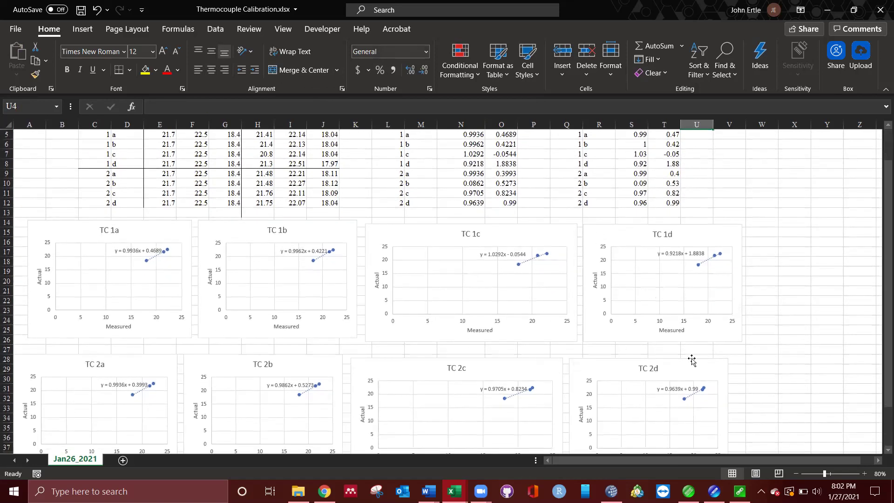
click(676, 396)
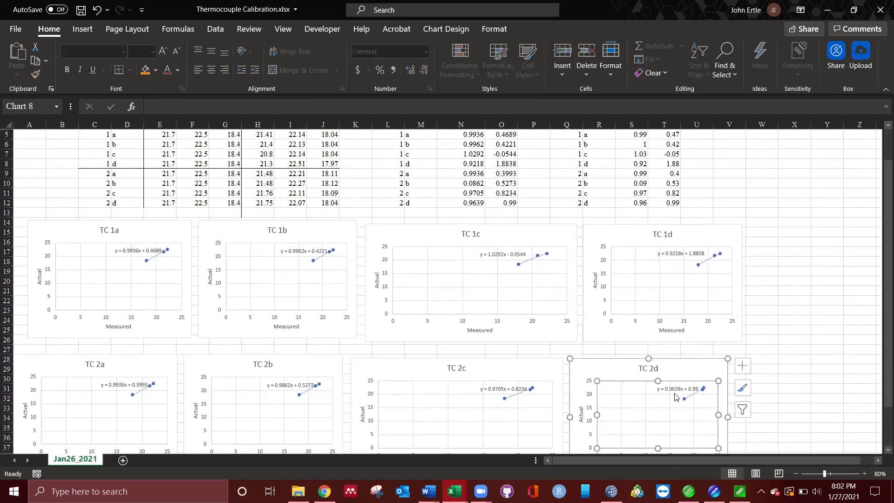
right_click(675, 395)
click(719, 317)
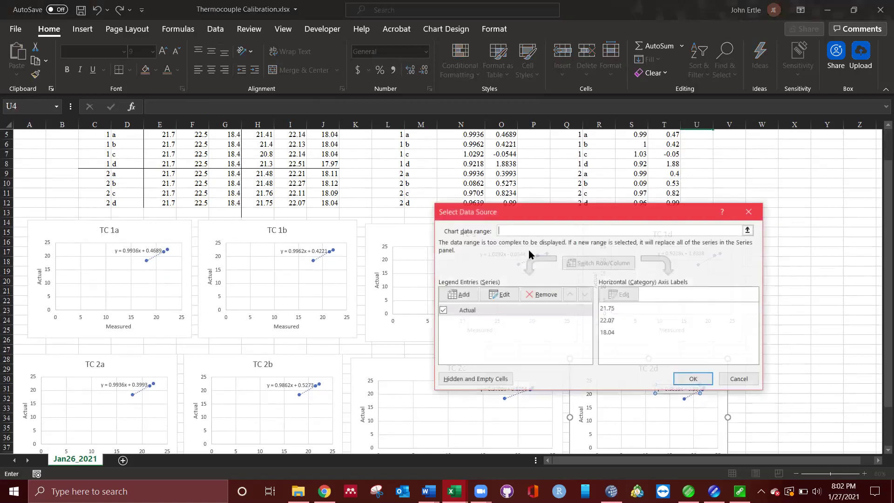
click(501, 294)
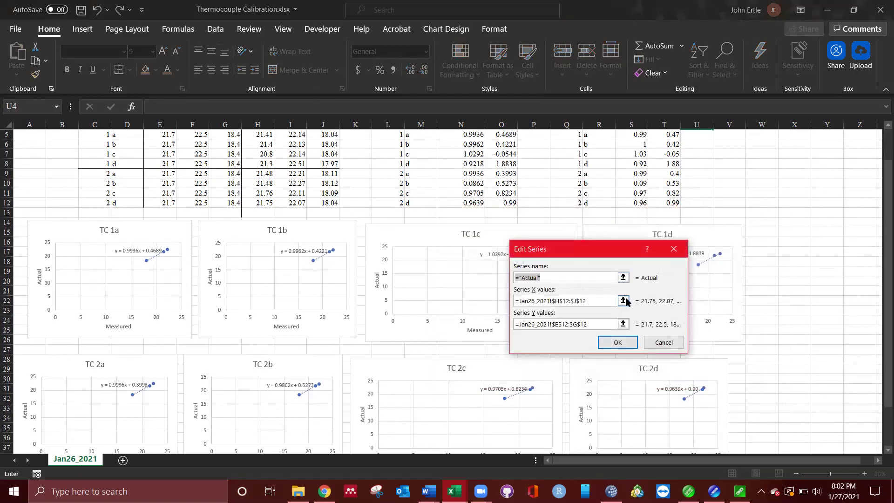
click(625, 301)
click(678, 265)
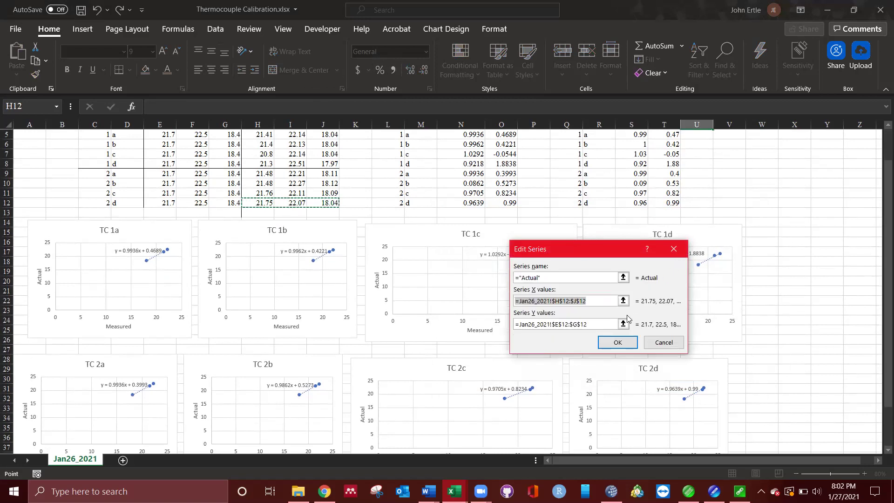
click(623, 325)
click(679, 265)
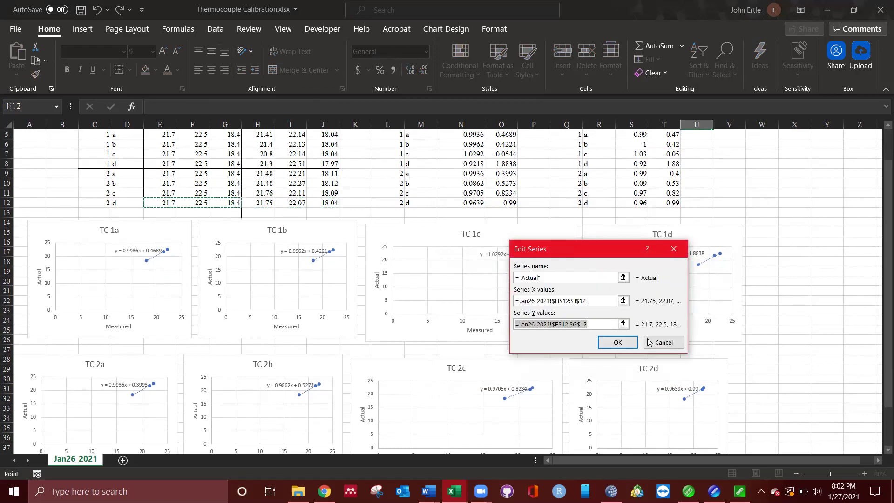
click(623, 342)
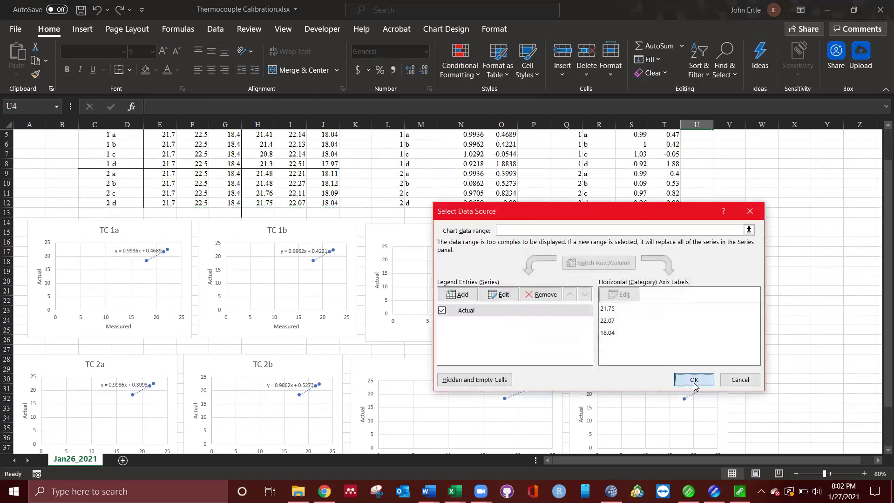
click(693, 380)
Confirm the TC 2d trendline is linear with its equation shown, then return to the table.
click(743, 366)
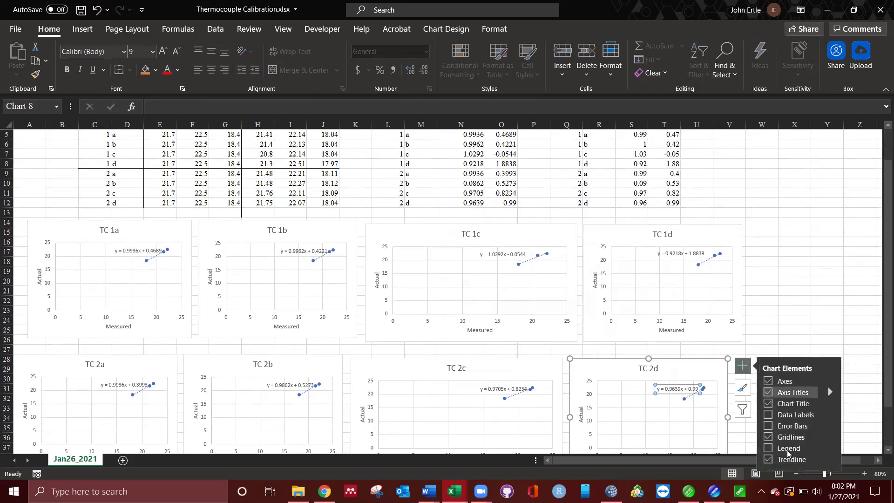
click(830, 459)
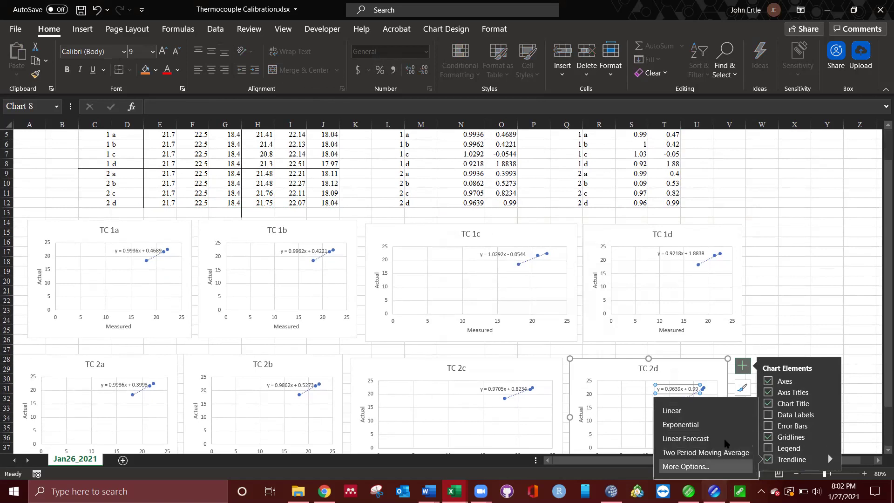
click(724, 467)
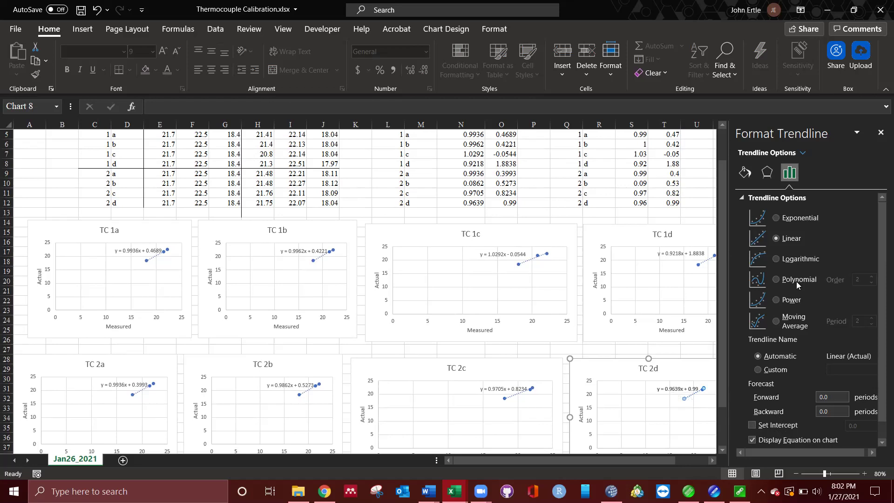
click(666, 196)
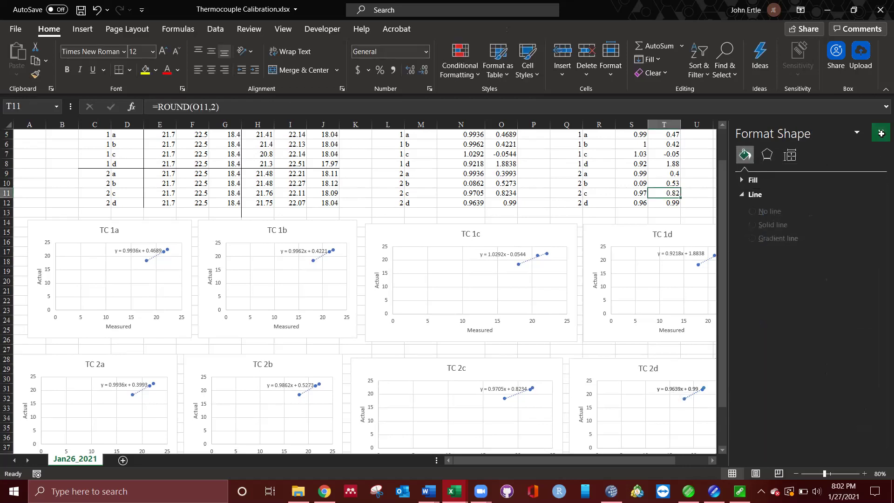
scroll(645, 201, up, 1)
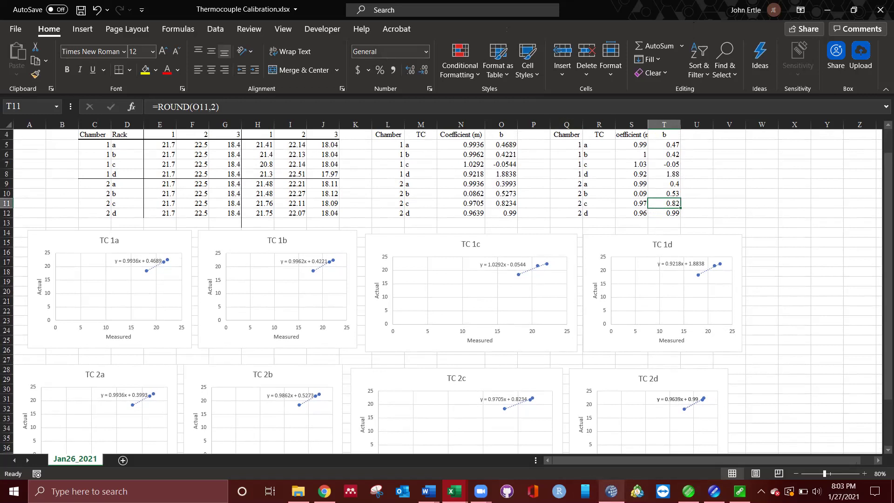
Open the LoggerNet launcher over the calibration workbook.
click(611, 491)
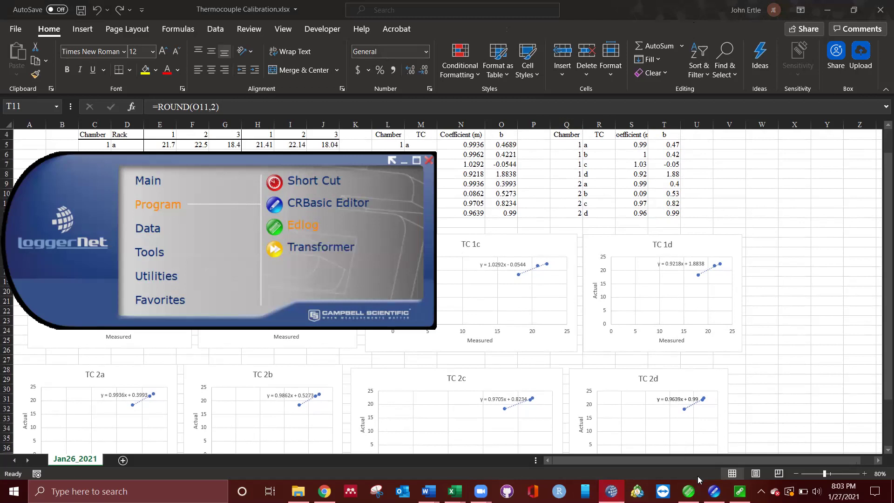
click(714, 492)
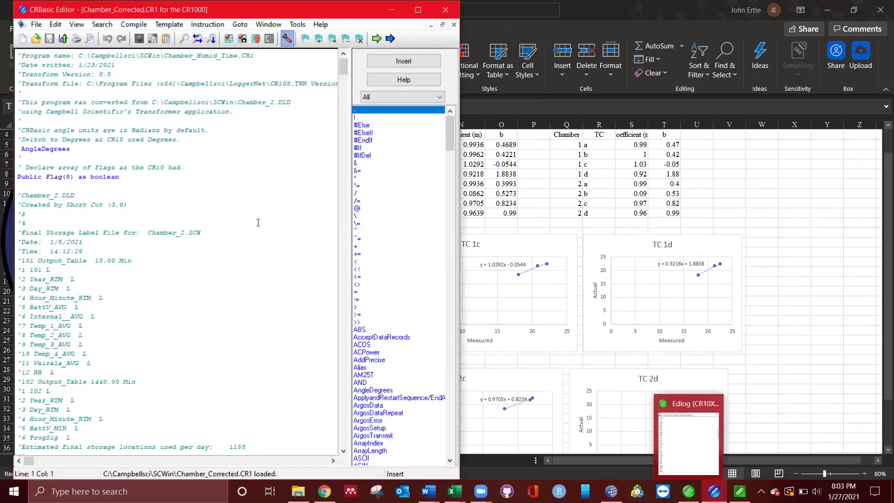
scroll(189, 181, down, 20)
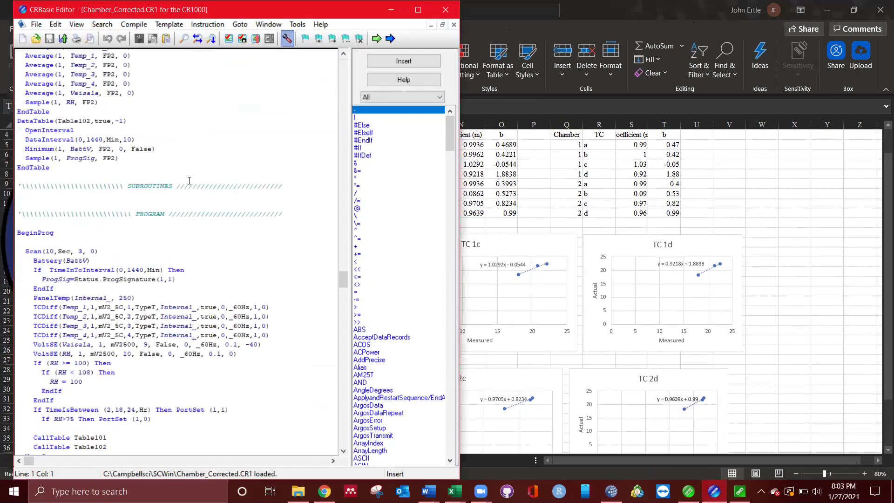
scroll(189, 181, up, 20)
scroll(189, 181, down, 8)
scroll(189, 181, down, 10)
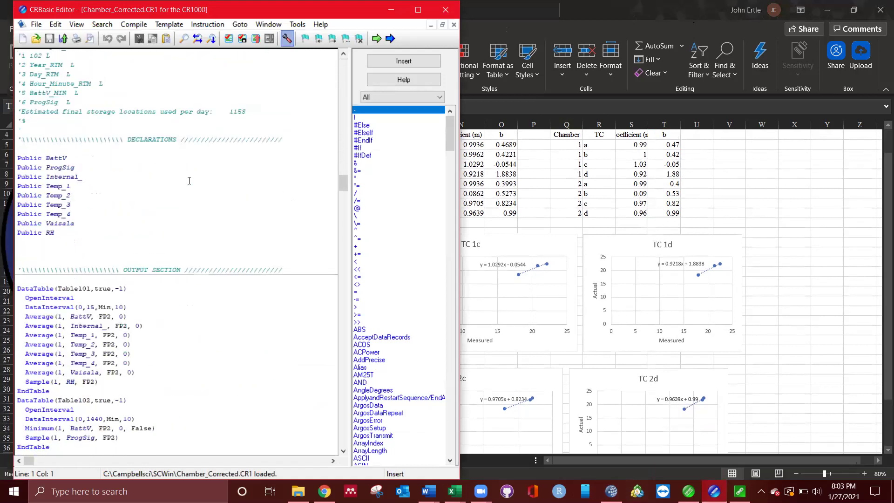
scroll(189, 181, up, 6)
scroll(92, 267, down, 20)
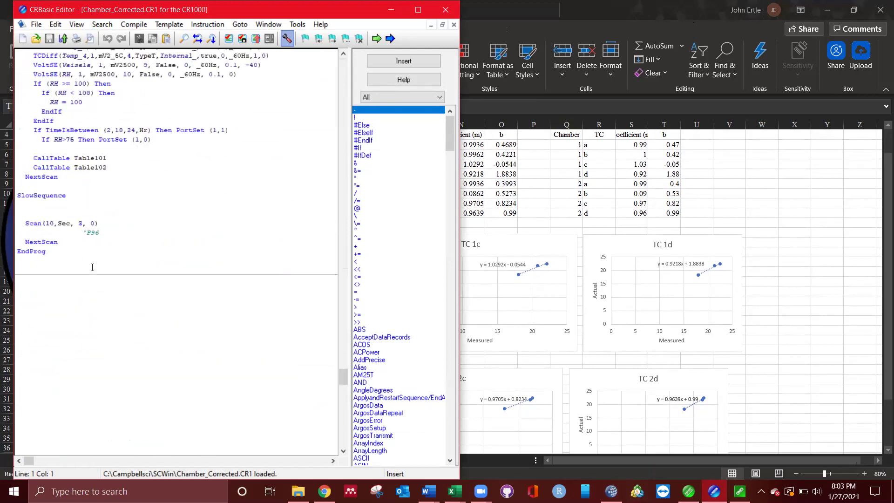
scroll(92, 267, up, 12)
scroll(92, 266, up, 1)
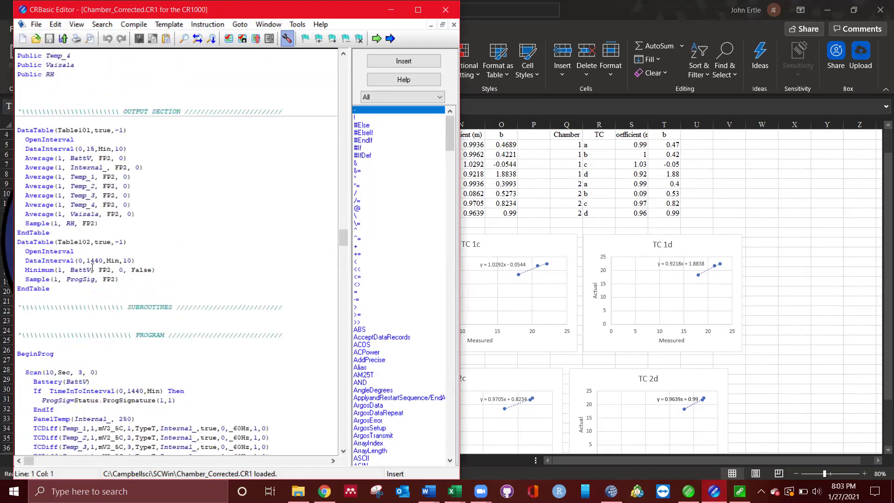
scroll(92, 267, down, 7)
scroll(92, 268, down, 2)
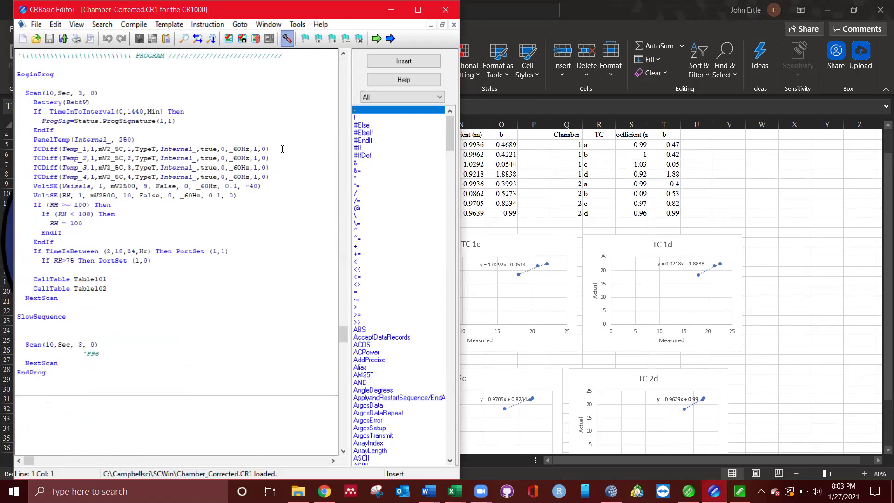
click(257, 148)
Replace the Temp_1 TCDiff multiplier 1 with 0.99 and set its offset to 0.47.
key(BackSpace)
text(0.9)
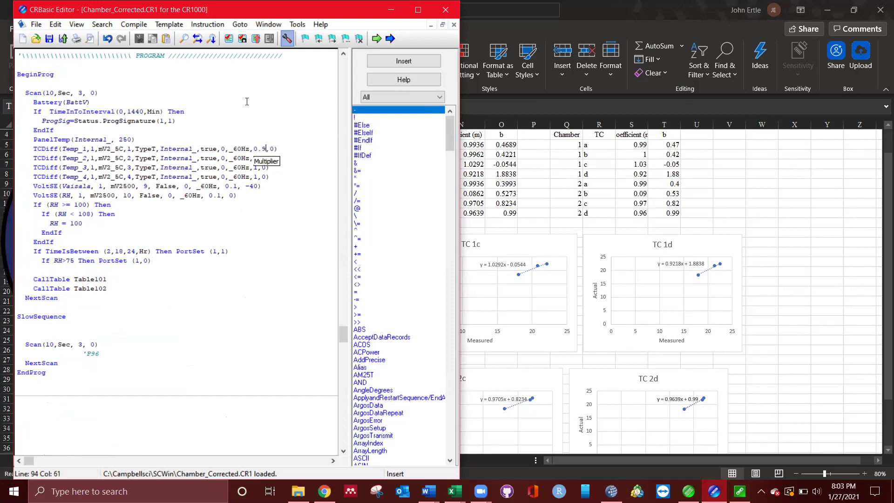
text(9)
key(Right)
key(Right)
text(.4)
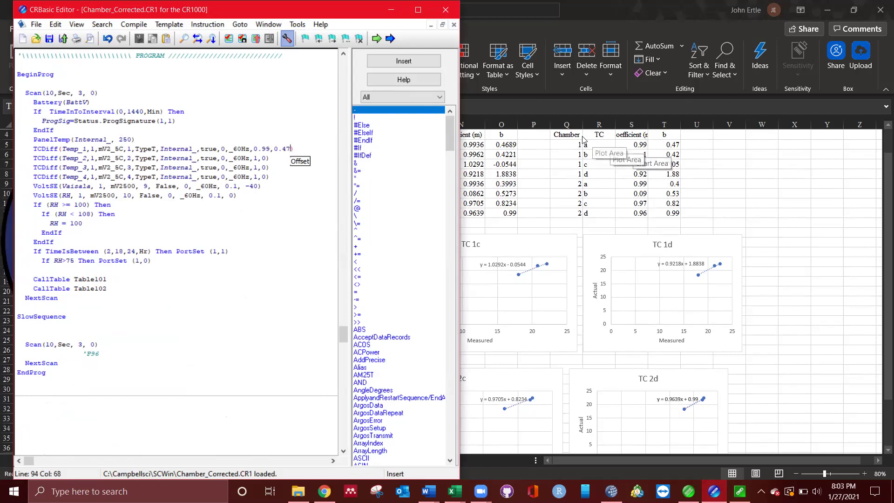
click(265, 158)
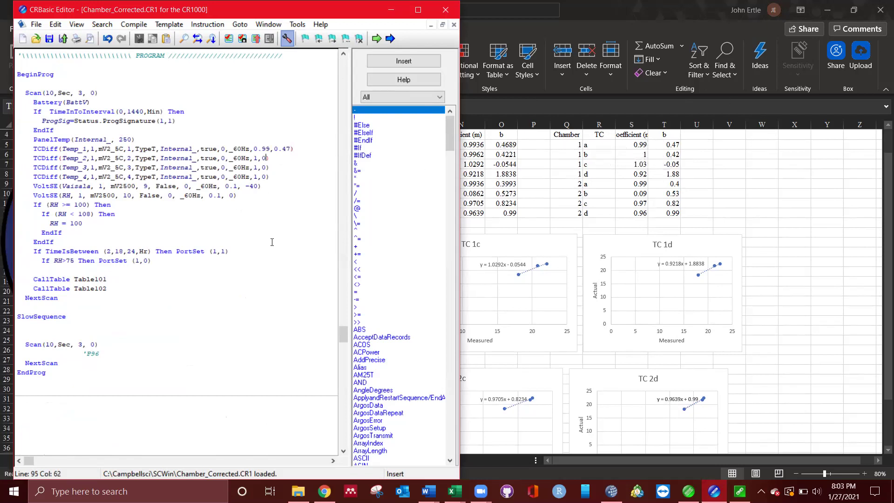
Compile and save Chamber_Corrected.CR1, then bring up the CR1000_Chamber_2 Connect Screen.
click(129, 23)
click(137, 37)
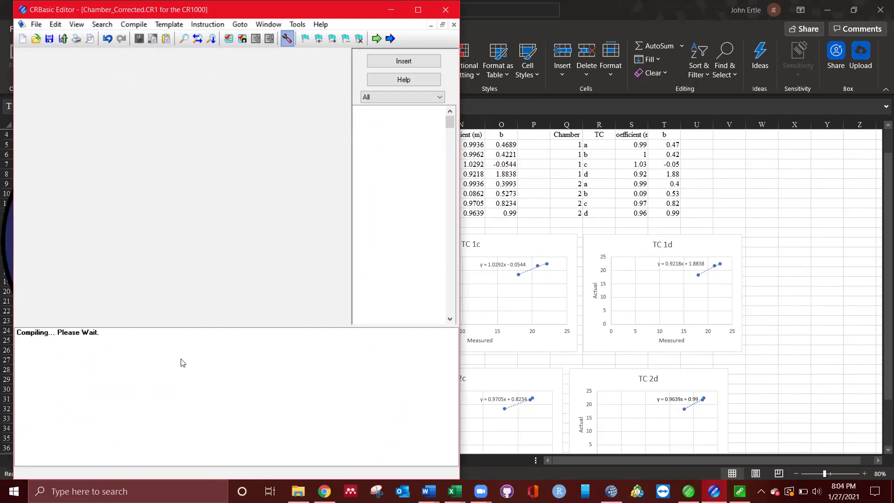
click(49, 39)
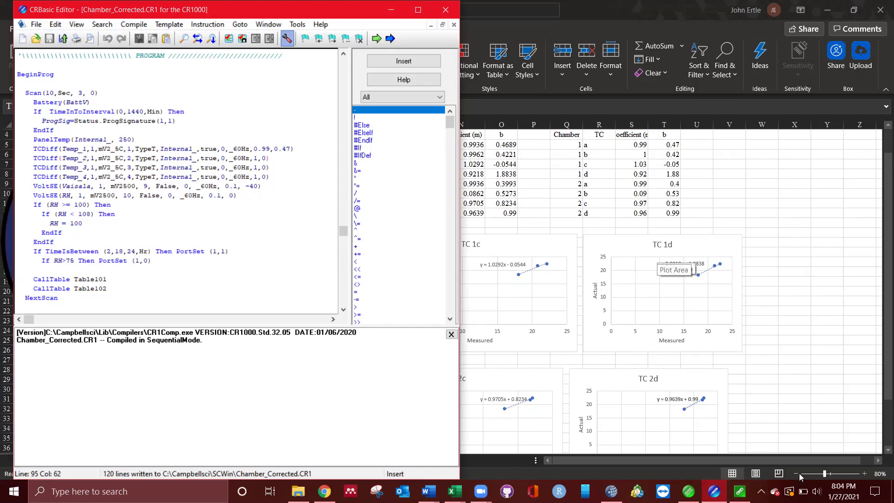
click(740, 491)
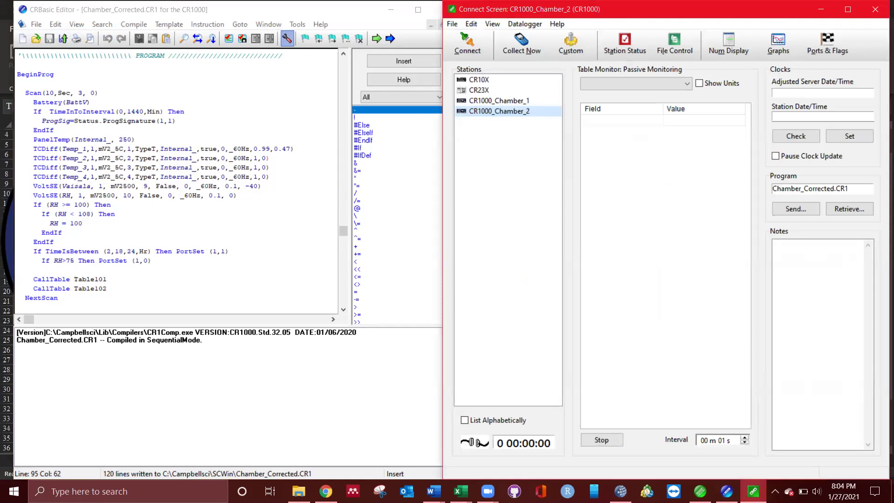
Minimize the Connect Screen and bring Chamber_2 - Copy.csi forward in Edlog.
click(821, 9)
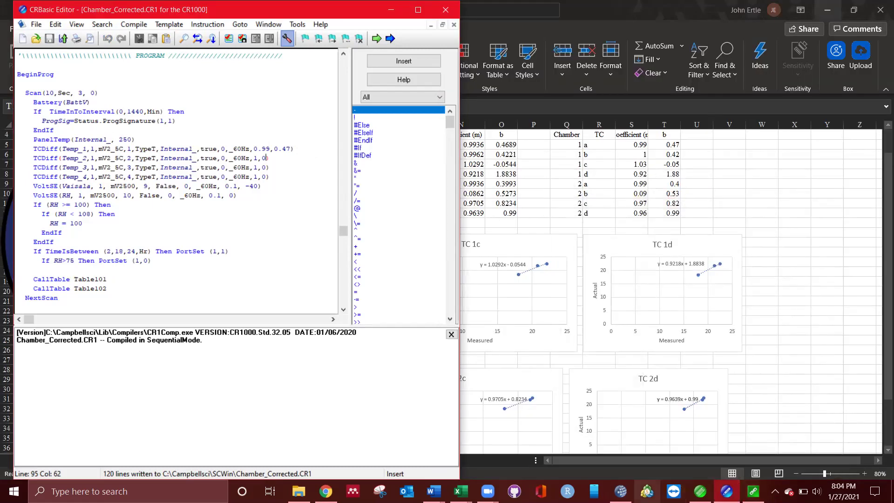
click(700, 492)
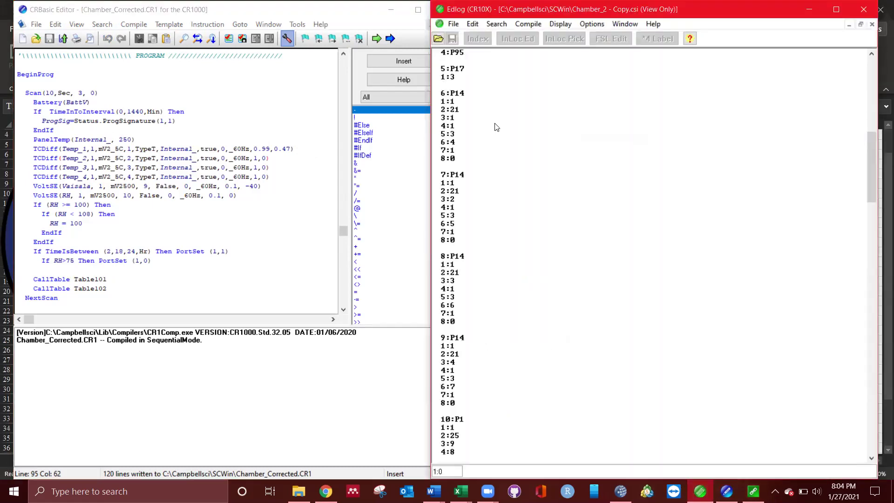
scroll(496, 127, up, 14)
scroll(496, 127, down, 8)
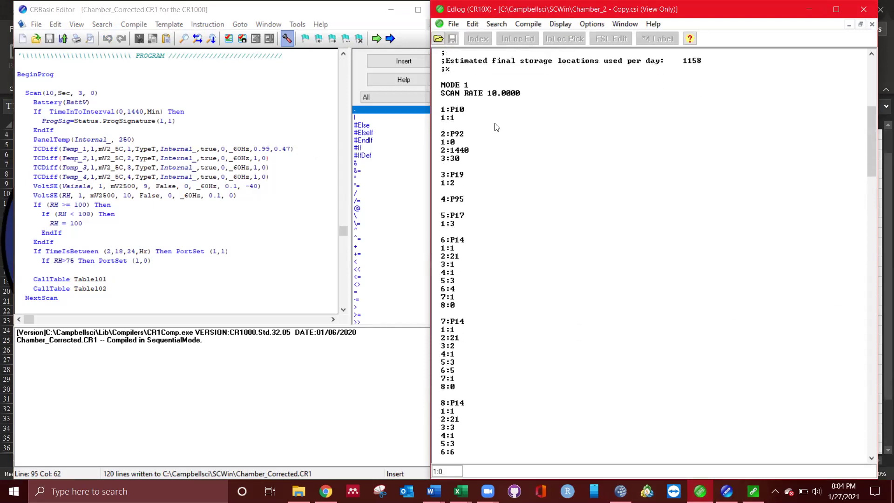
scroll(496, 127, down, 1)
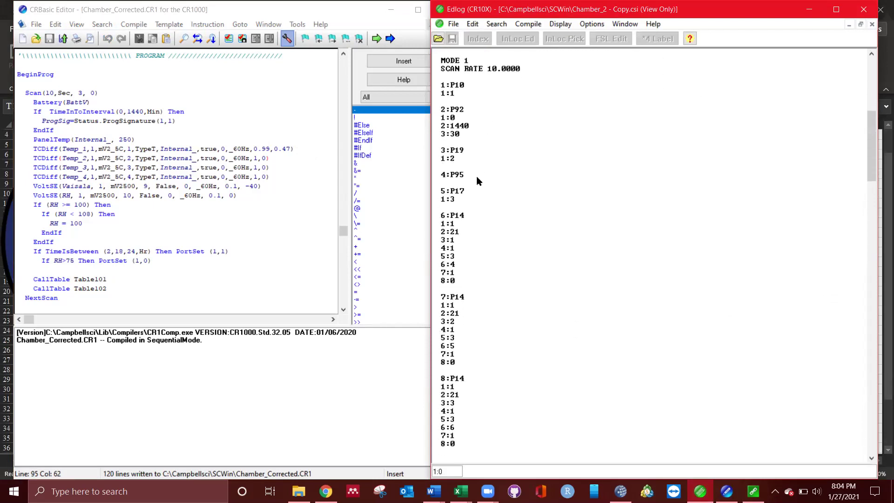
scroll(475, 191, up, 1)
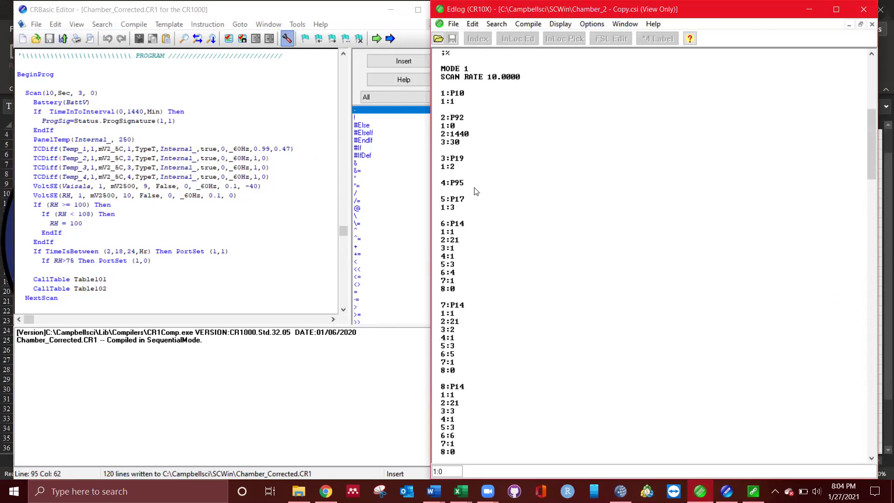
Inspect the multiplier and offset of the first P14 thermocouple instruction.
click(456, 282)
click(455, 289)
scroll(581, 275, down, 5)
scroll(581, 274, up, 5)
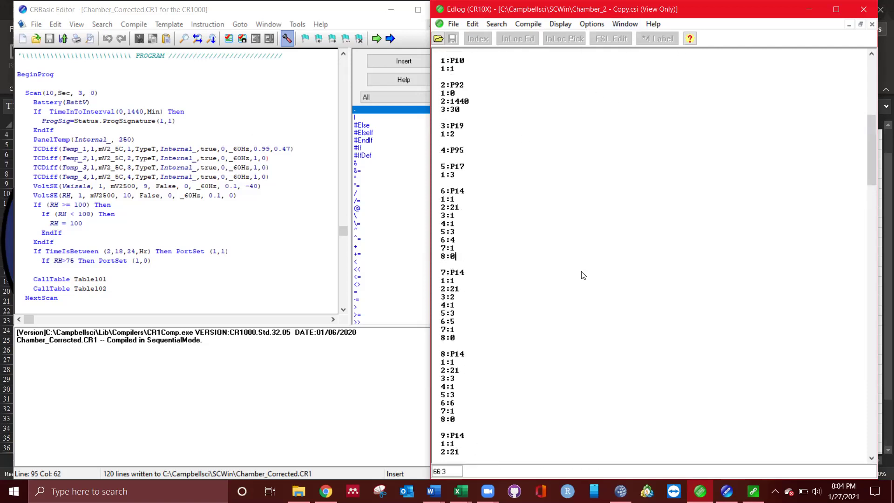
scroll(526, 274, down, 3)
scroll(526, 274, down, 6)
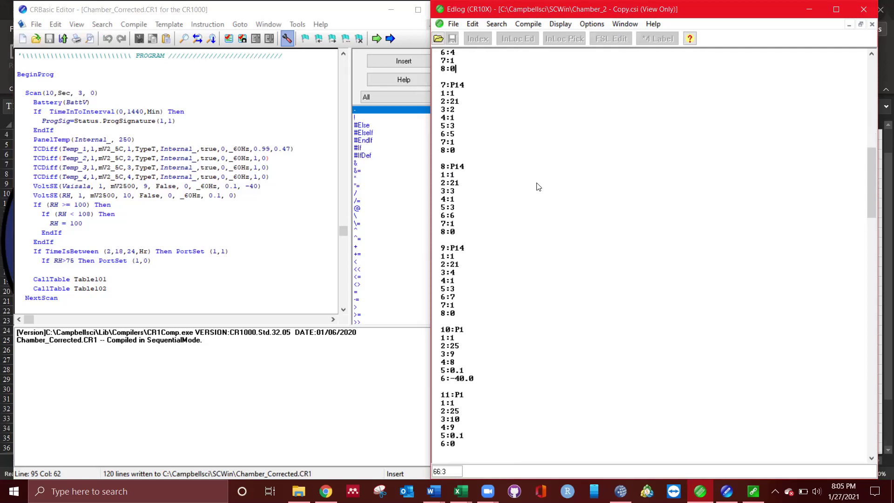
scroll(537, 191, up, 10)
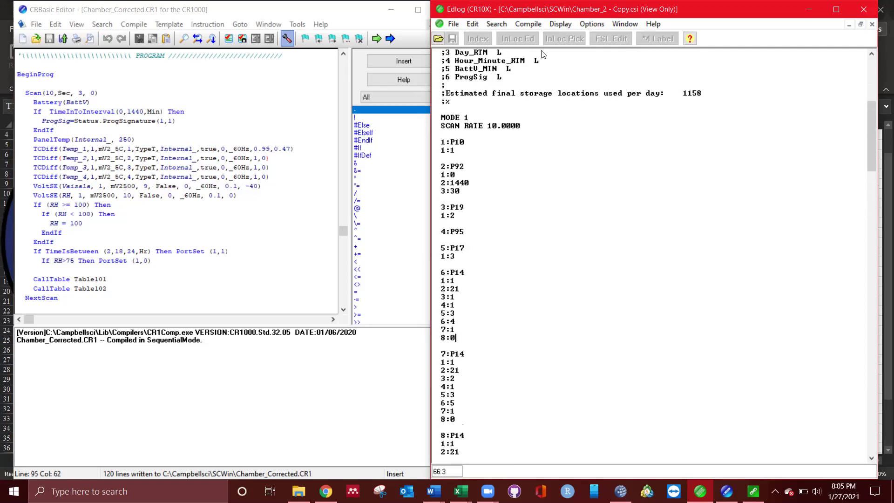